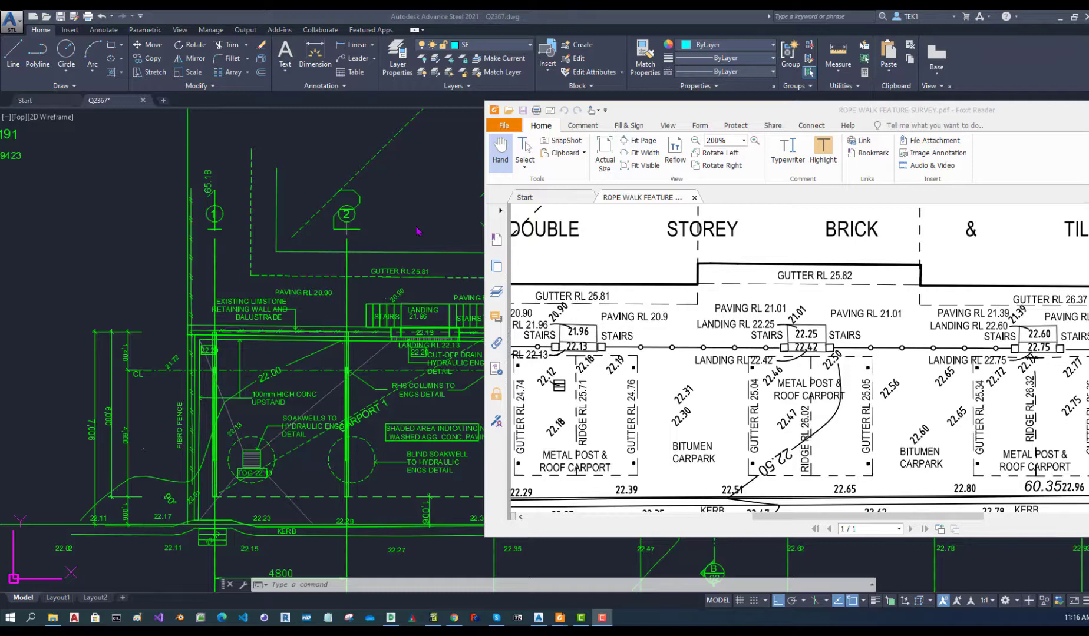
Pan and zoom from the site plan to the cyan Carport 5 section, then select its objects
{"action": "left_click", "coordinate": [416, 231]}
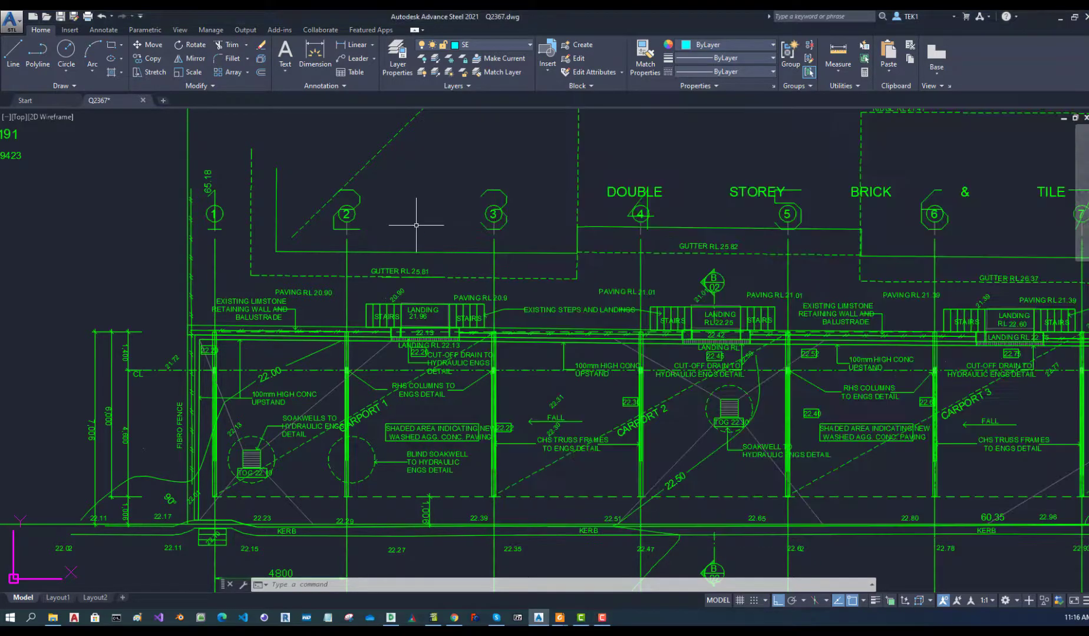
{"action": "scroll", "coordinate": [411, 228], "scroll_direction": "down", "scroll_amount": 4}
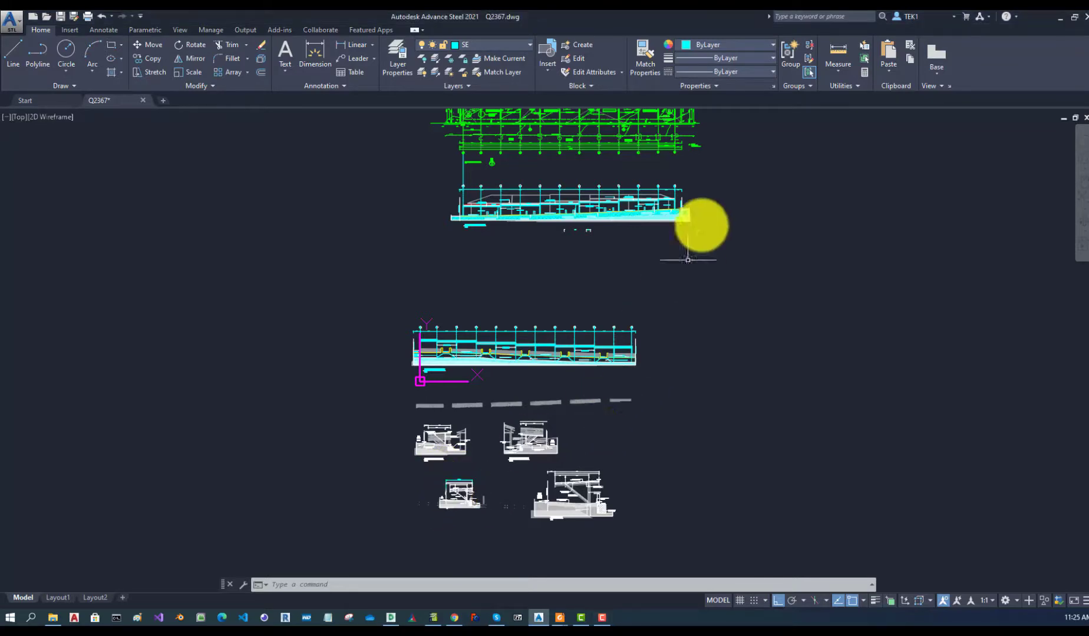
{"action": "middle_click_drag", "start_coordinate": [705, 211], "coordinate": [627, 348]}
{"action": "scroll", "coordinate": [592, 245], "scroll_direction": "up", "scroll_amount": 5}
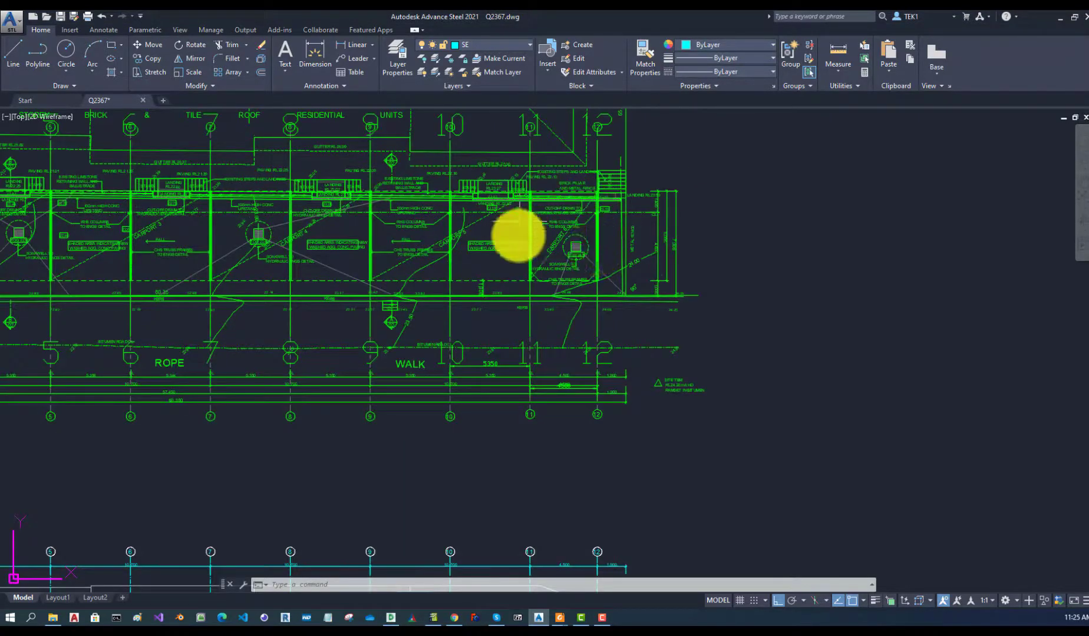
{"action": "scroll", "coordinate": [608, 211], "scroll_direction": "down", "scroll_amount": 6}
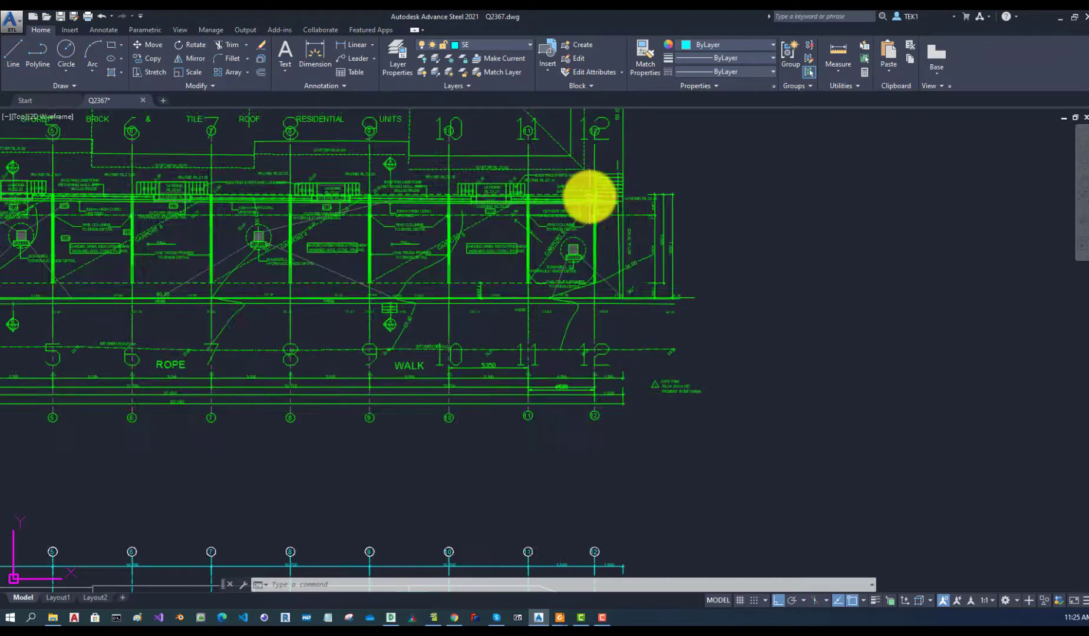
{"action": "scroll", "coordinate": [583, 501], "scroll_direction": "up", "scroll_amount": 5}
{"action": "middle_click_drag", "start_coordinate": [588, 471], "coordinate": [797, 323]}
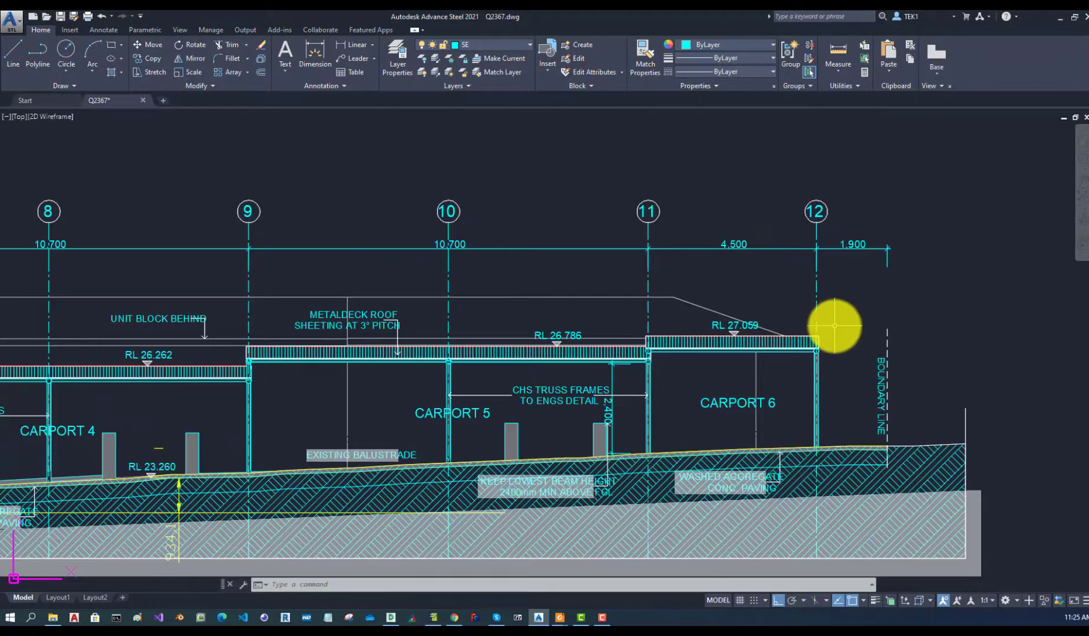
{"action": "mouse_move", "coordinate": [684, 339]}
{"action": "left_mouse_down"}
{"action": "mouse_move", "coordinate": [290, 340]}
{"action": "mouse_move", "coordinate": [85, 365]}
{"action": "mouse_move", "coordinate": [3, 574]}
{"action": "left_mouse_up"}
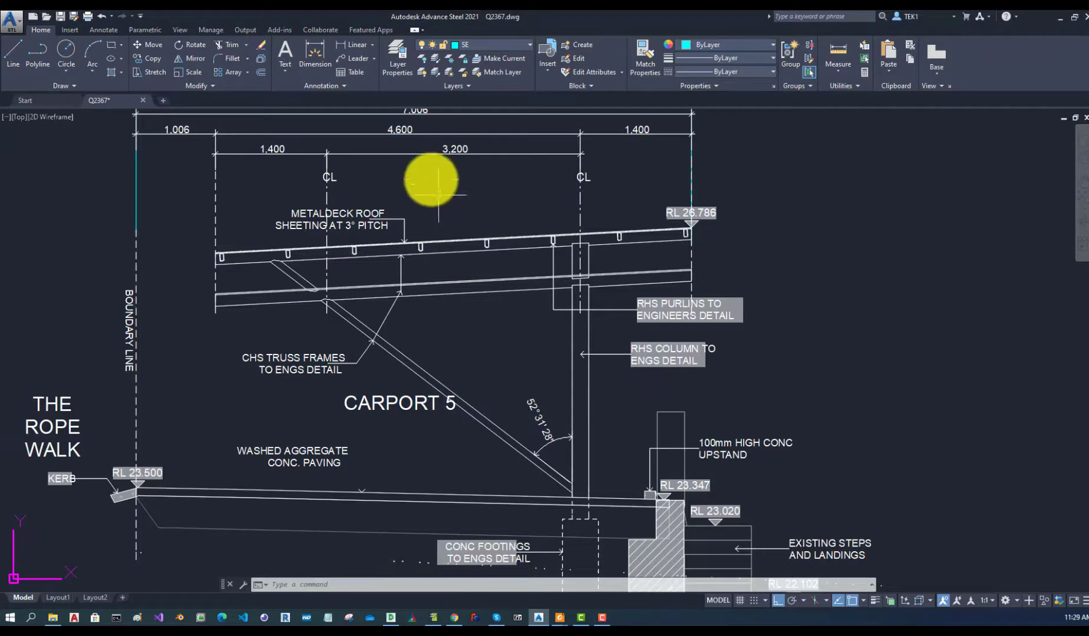
Measure the 1,400 offset and the 3,200 centreline spacing with linear dimensions
{"action": "left_click", "coordinate": [352, 44]}
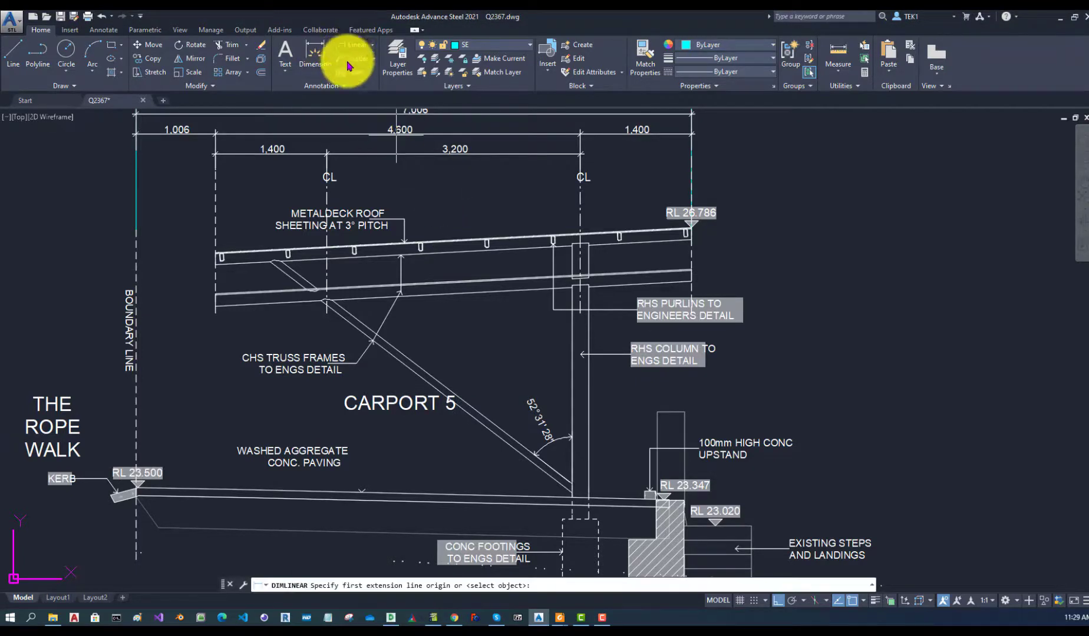
{"action": "left_click", "coordinate": [327, 153]}
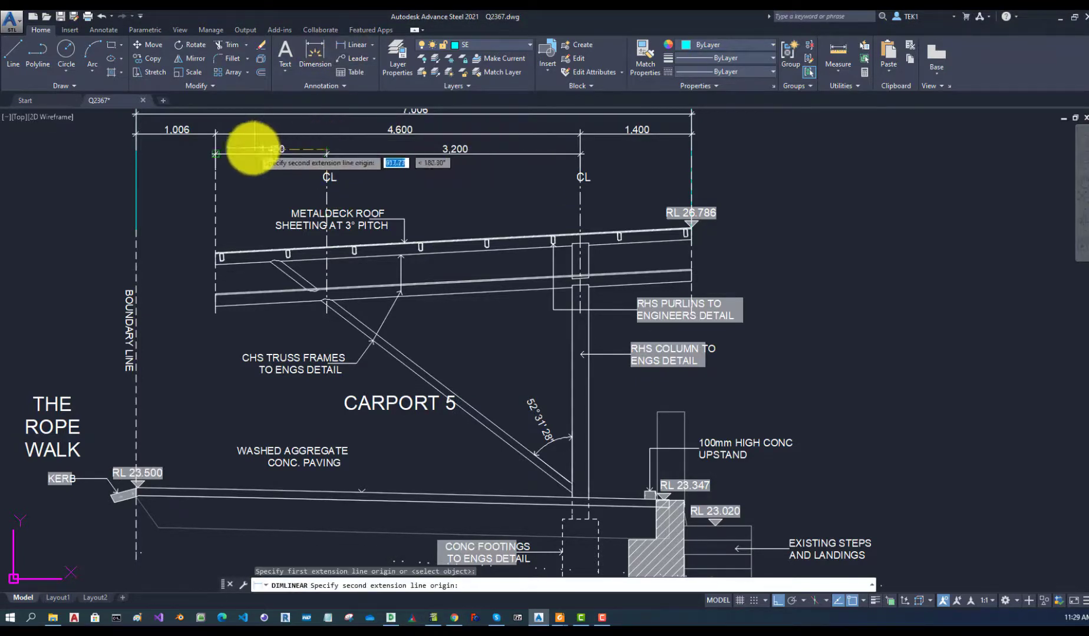
{"action": "left_click", "coordinate": [216, 151]}
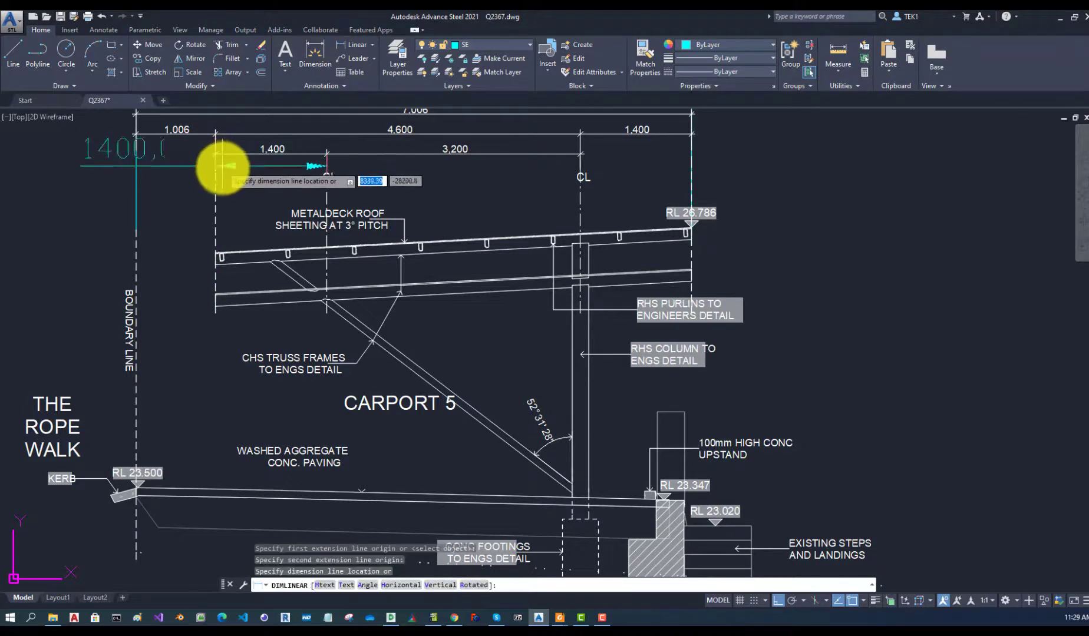
{"action": "left_click", "coordinate": [222, 155]}
{"action": "key", "text": "Return"}
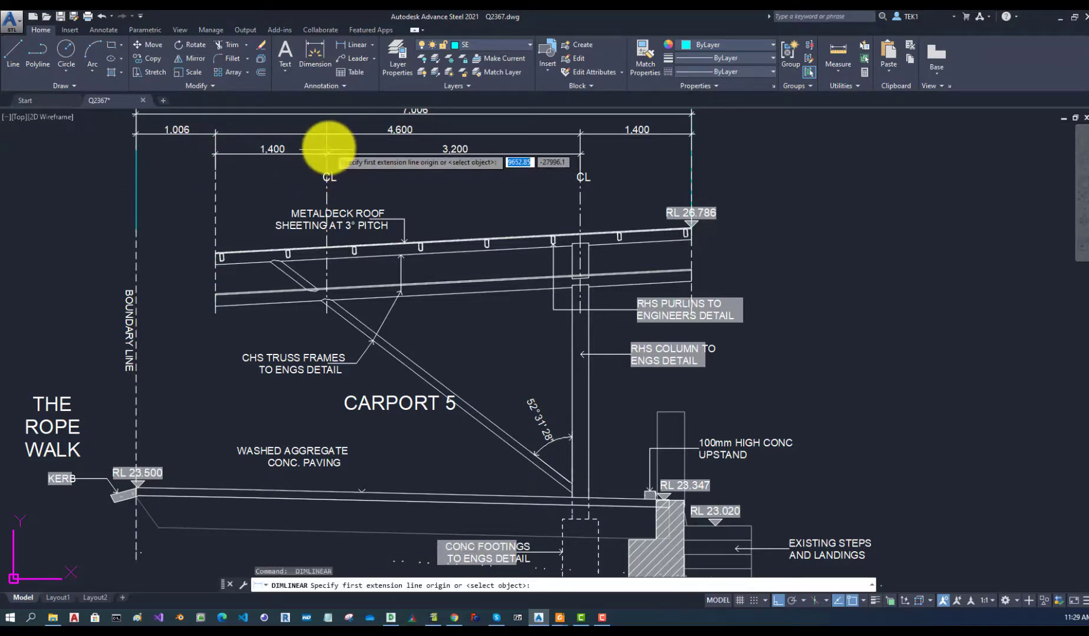
{"action": "left_click", "coordinate": [327, 154]}
{"action": "left_click", "coordinate": [580, 150]}
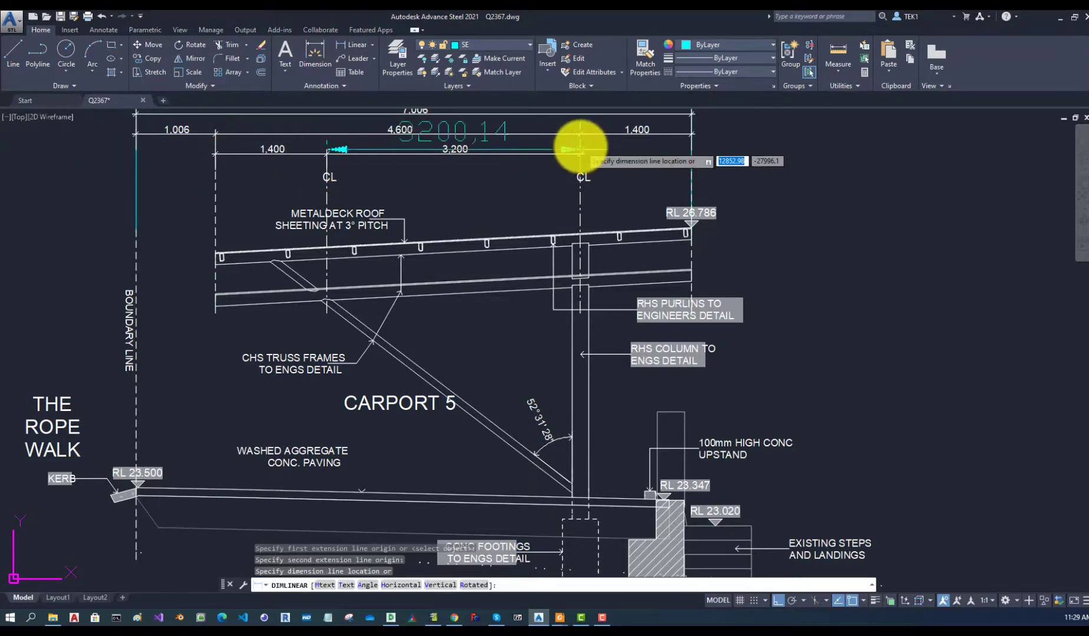
{"action": "key", "text": "Escape"}
Check the 4,600 and 1,400 spans along the 7,006 overall dimension
{"action": "middle_click_drag", "start_coordinate": [580, 150], "coordinate": [561, 275]}
{"action": "key", "text": "Return"}
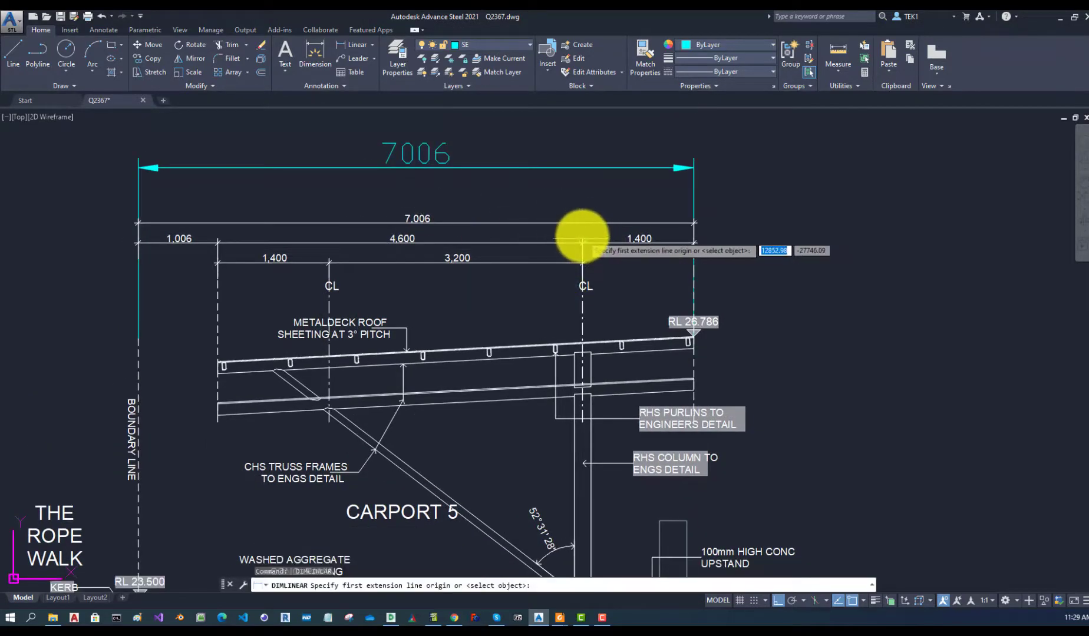
{"action": "left_click", "coordinate": [582, 241]}
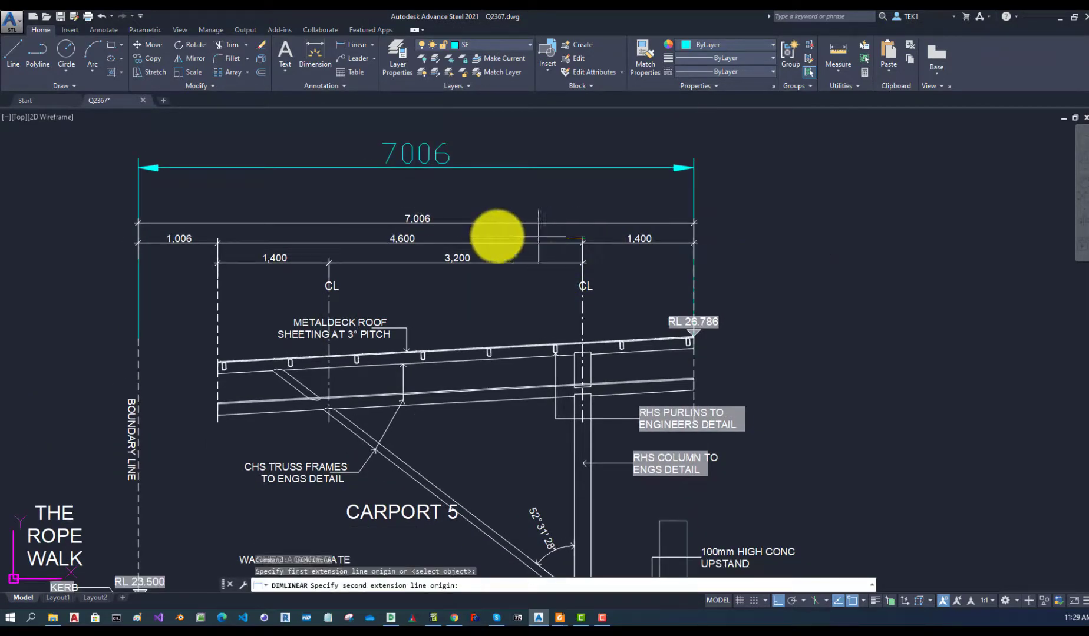
{"action": "left_click", "coordinate": [218, 239]}
{"action": "key", "text": "Escape"}
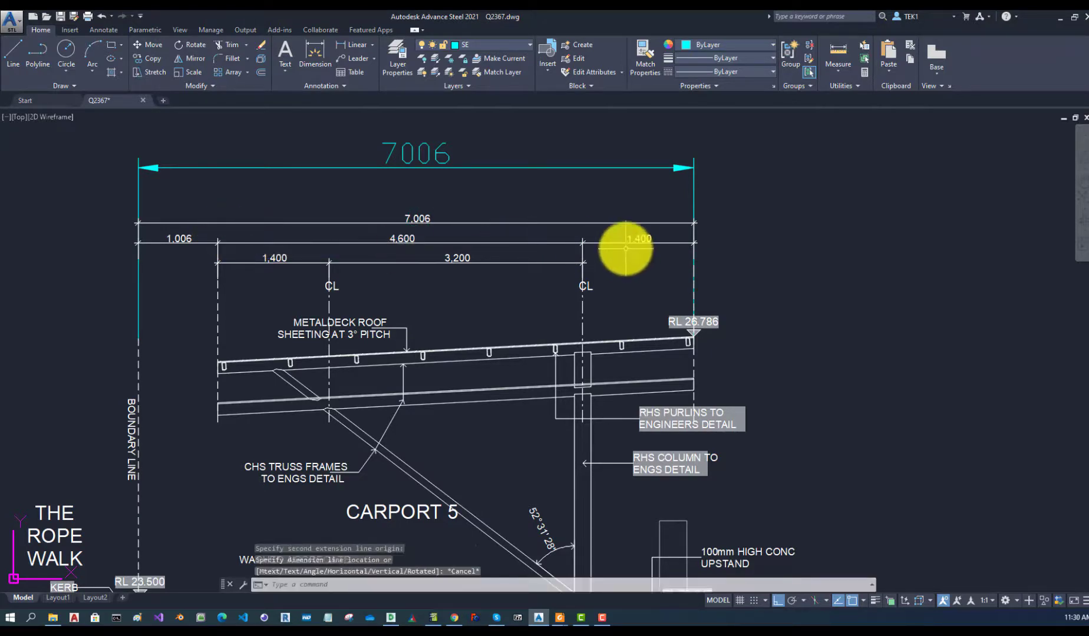
{"action": "key", "text": "Return"}
{"action": "left_click", "coordinate": [582, 240]}
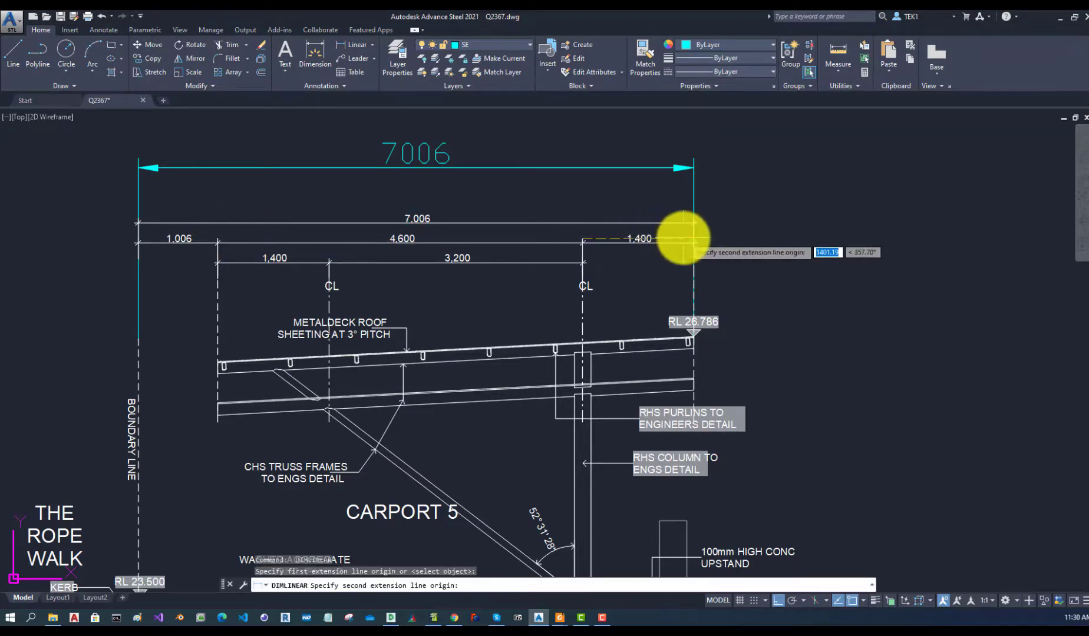
{"action": "left_click", "coordinate": [695, 239]}
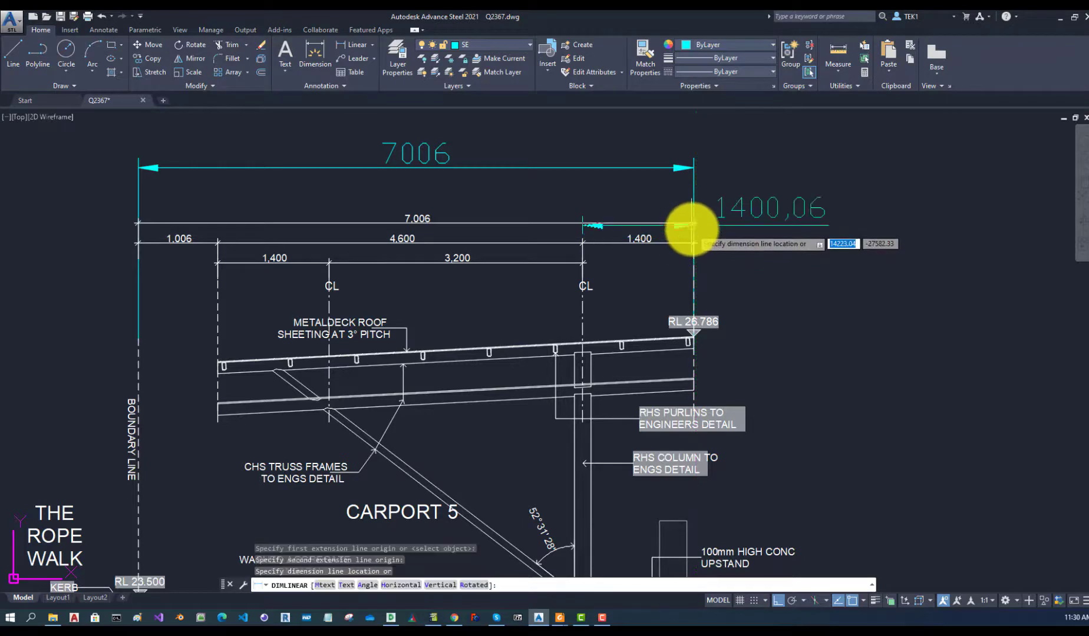
{"action": "key", "text": "Escape"}
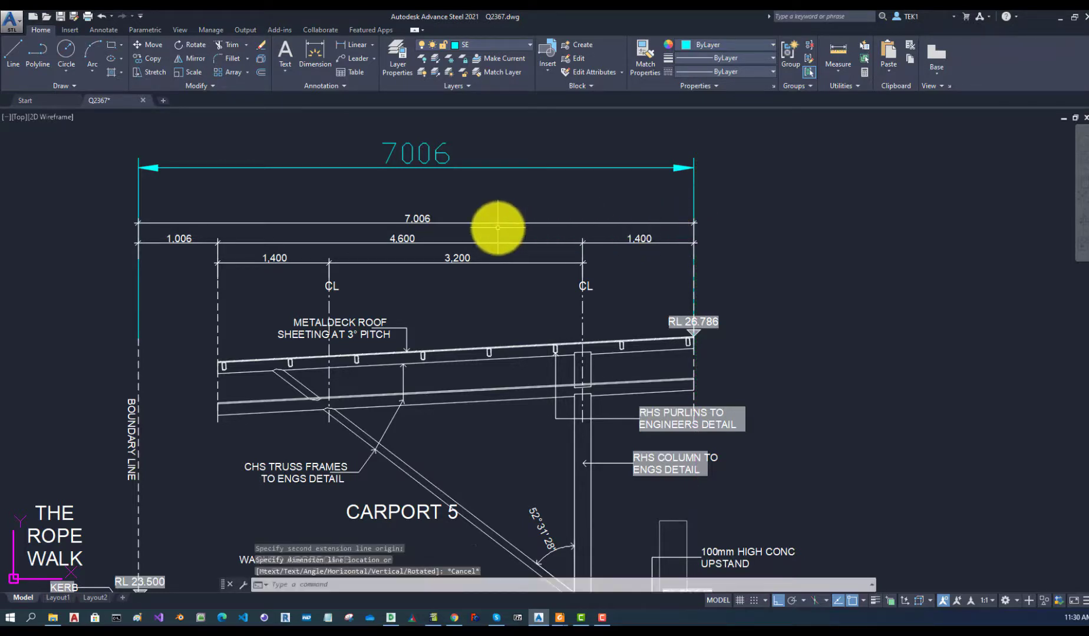
{"action": "scroll", "coordinate": [498, 228], "scroll_direction": "down", "scroll_amount": 2}
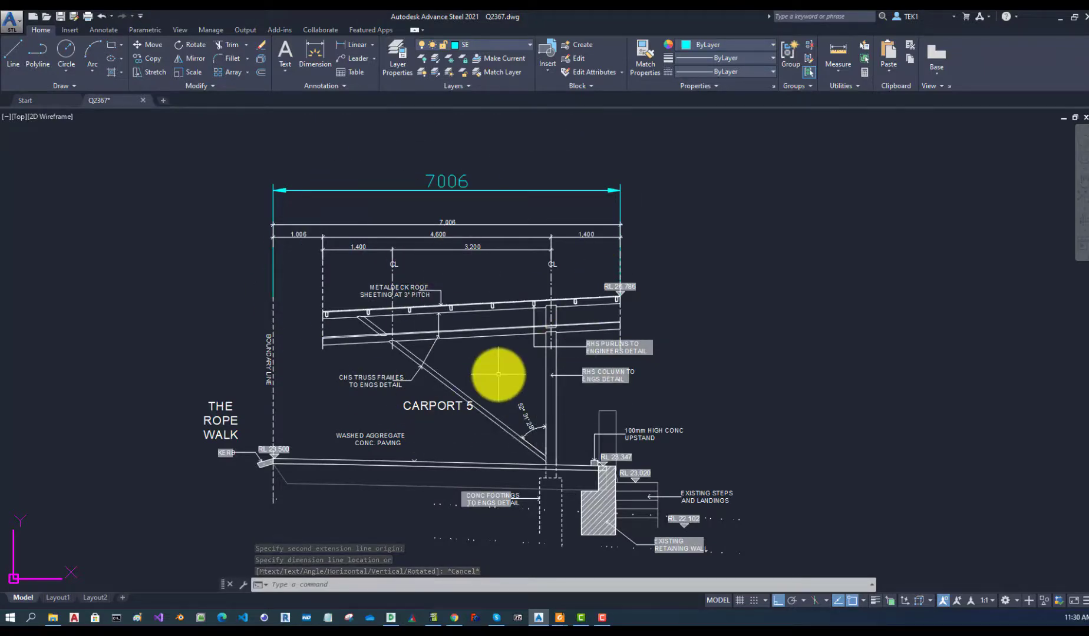
Make CONSTRUCTION the current layer from the drawing's layer list
{"action": "scroll", "coordinate": [412, 254], "scroll_direction": "up", "scroll_amount": 2}
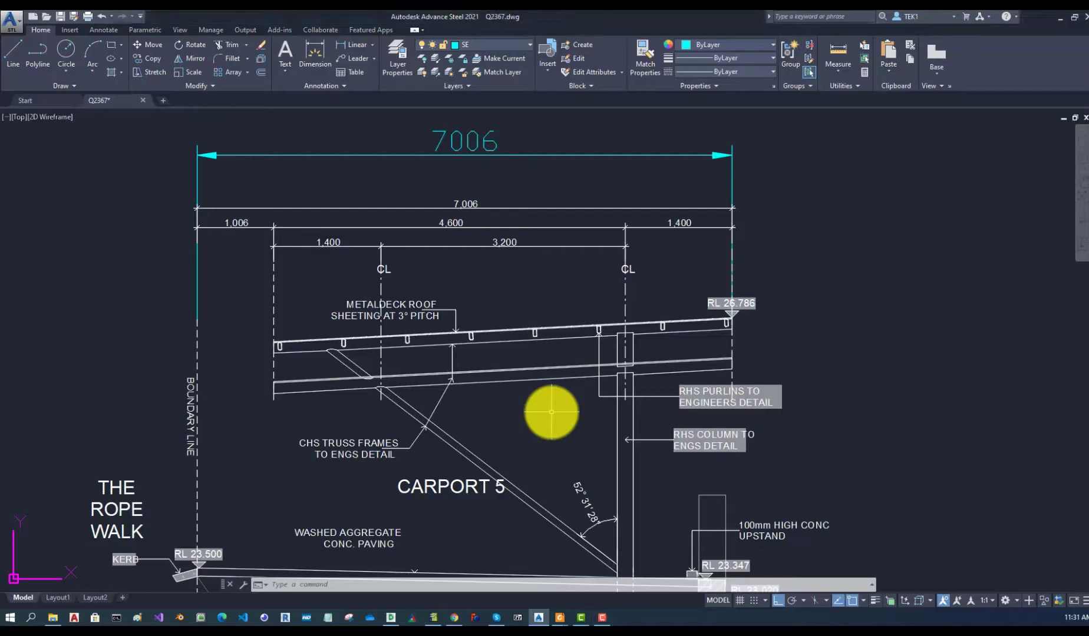
{"action": "key", "text": "Escape"}
{"action": "key", "text": "Escape"}
{"action": "scroll", "coordinate": [524, 334], "scroll_direction": "up", "scroll_amount": 5}
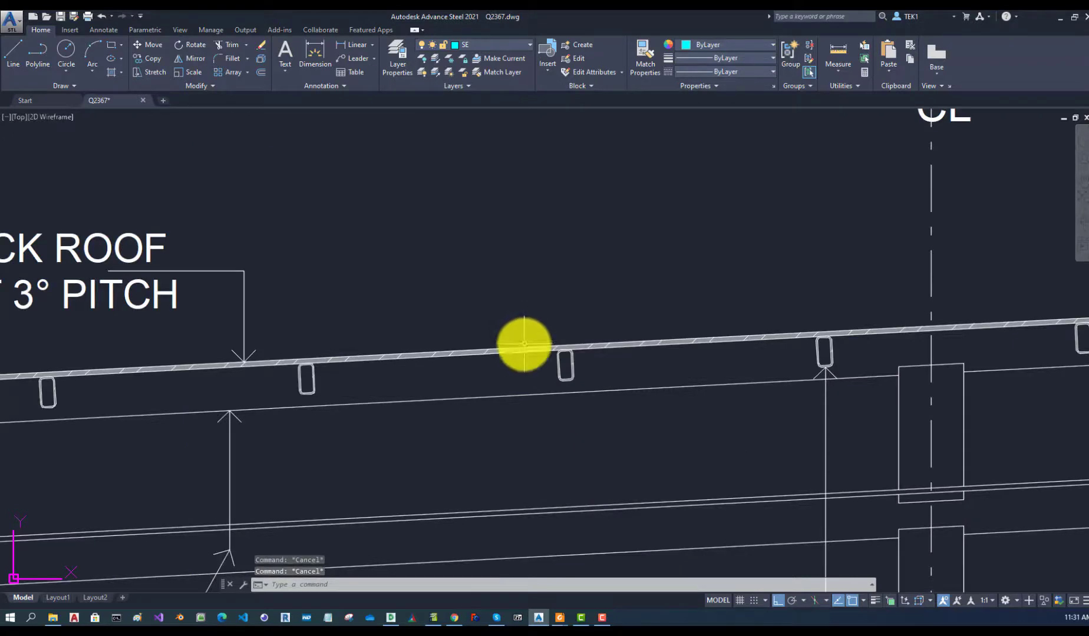
{"action": "left_click", "coordinate": [522, 347]}
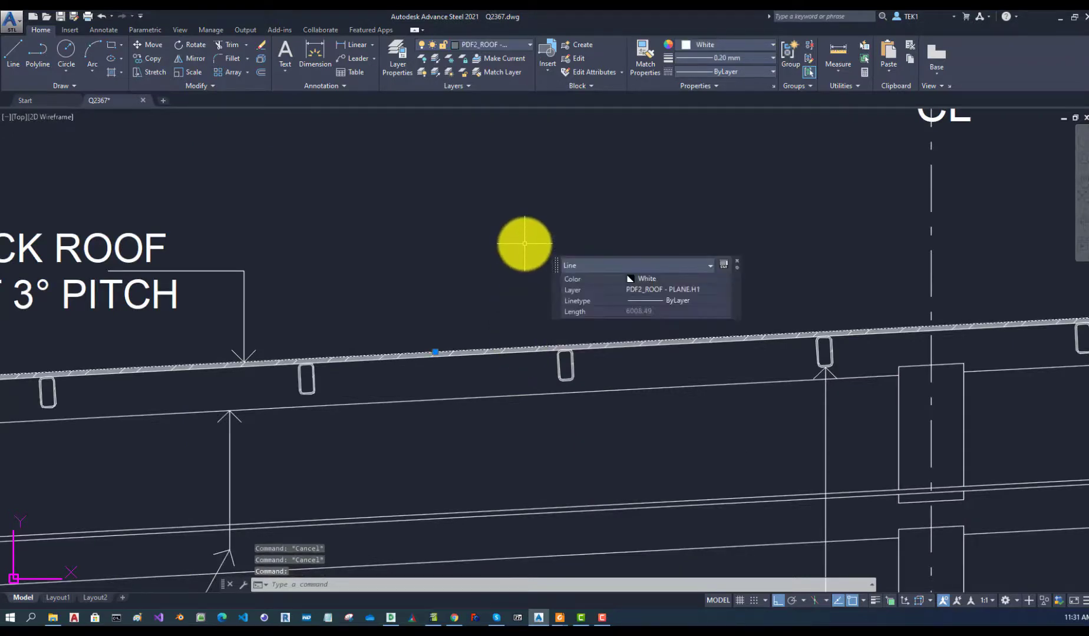
{"action": "scroll", "coordinate": [524, 244], "scroll_direction": "down", "scroll_amount": 2}
{"action": "scroll", "coordinate": [524, 244], "scroll_direction": "down", "scroll_amount": 2}
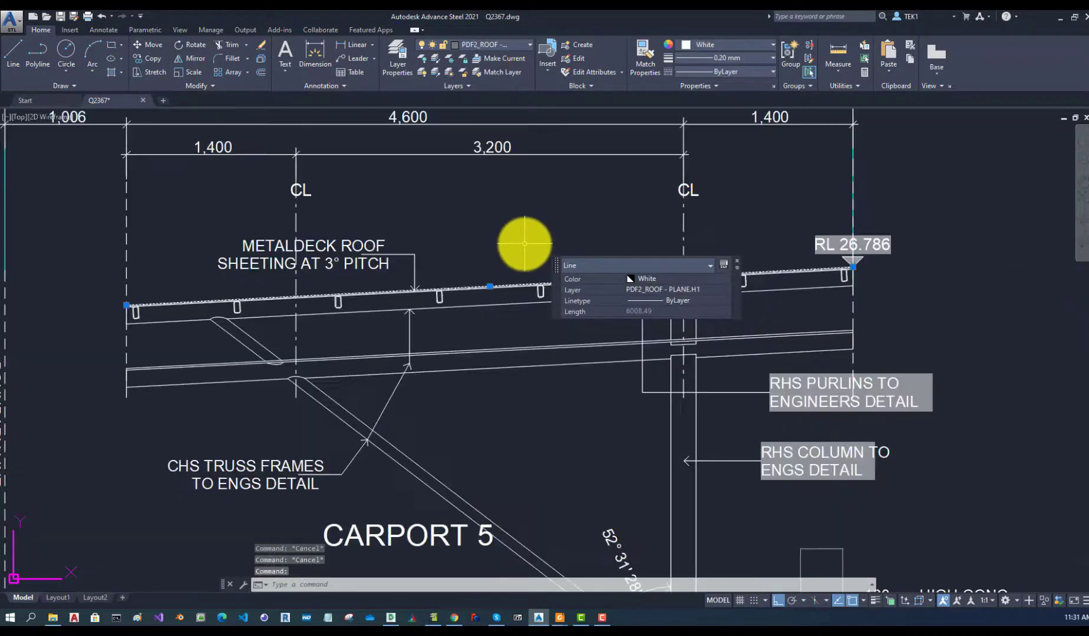
{"action": "left_click", "coordinate": [396, 59]}
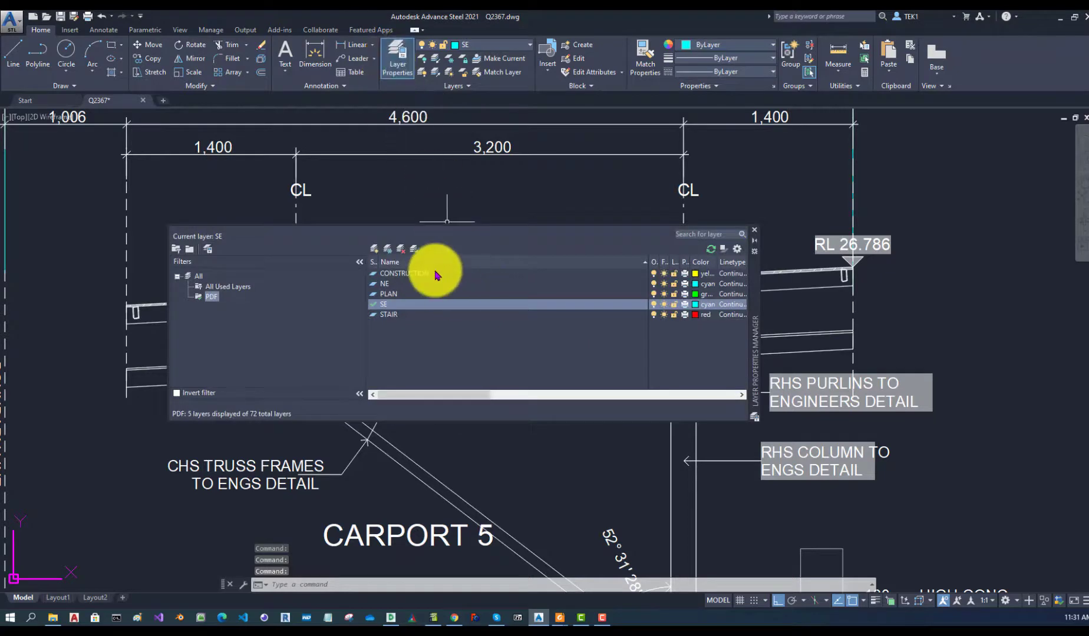
{"action": "left_click", "coordinate": [436, 274]}
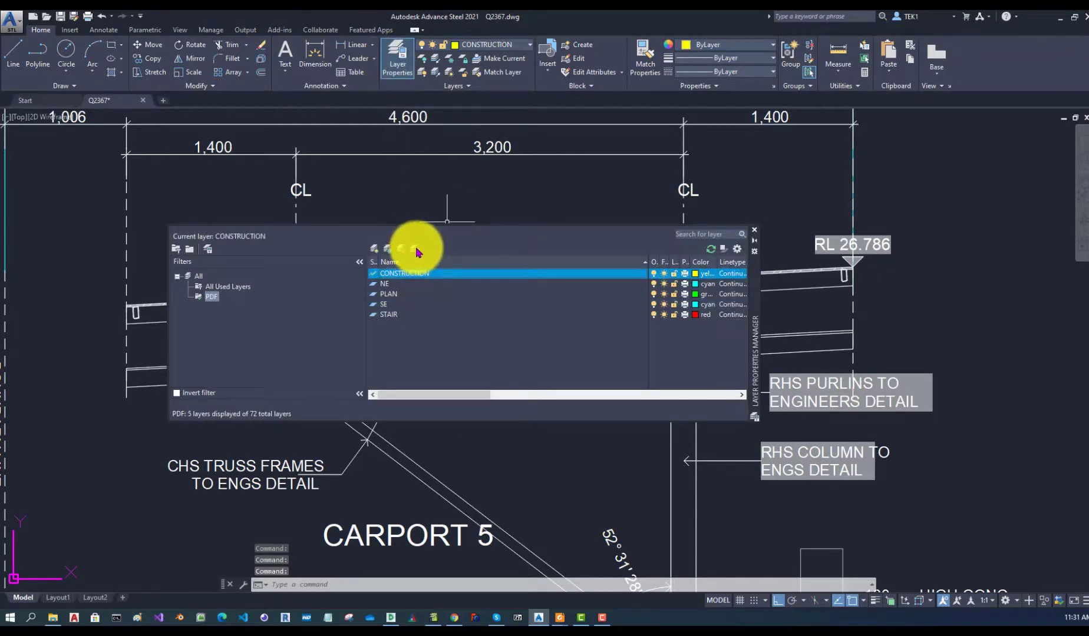
{"action": "left_click", "coordinate": [755, 231]}
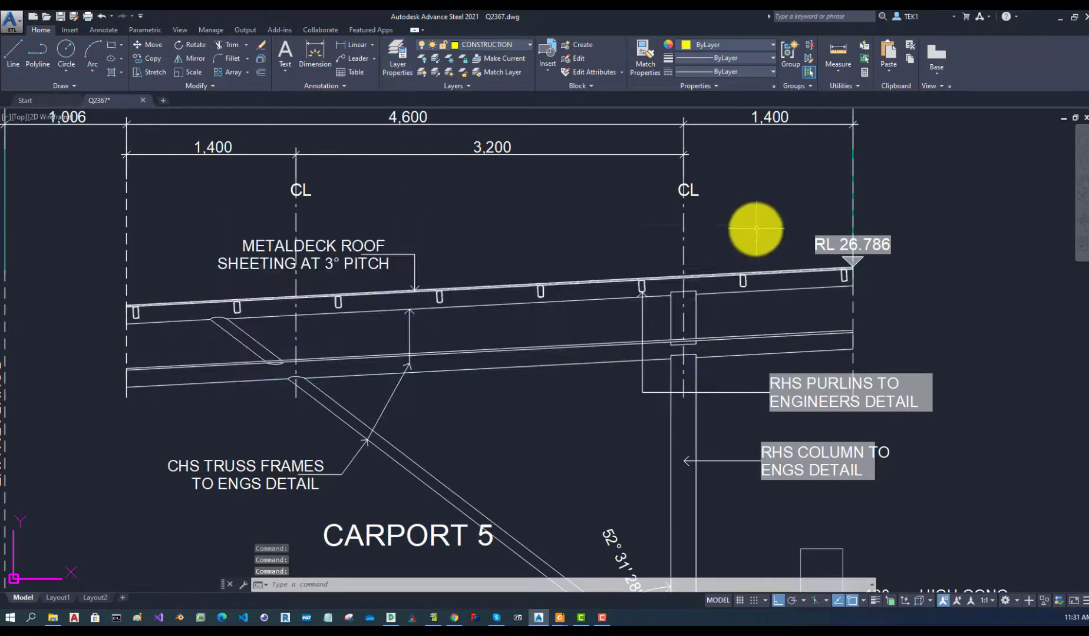
Move the sloped roof line from PDF2_ROOF onto the current CONSTRUCTION layer
{"action": "key", "text": "Escape"}
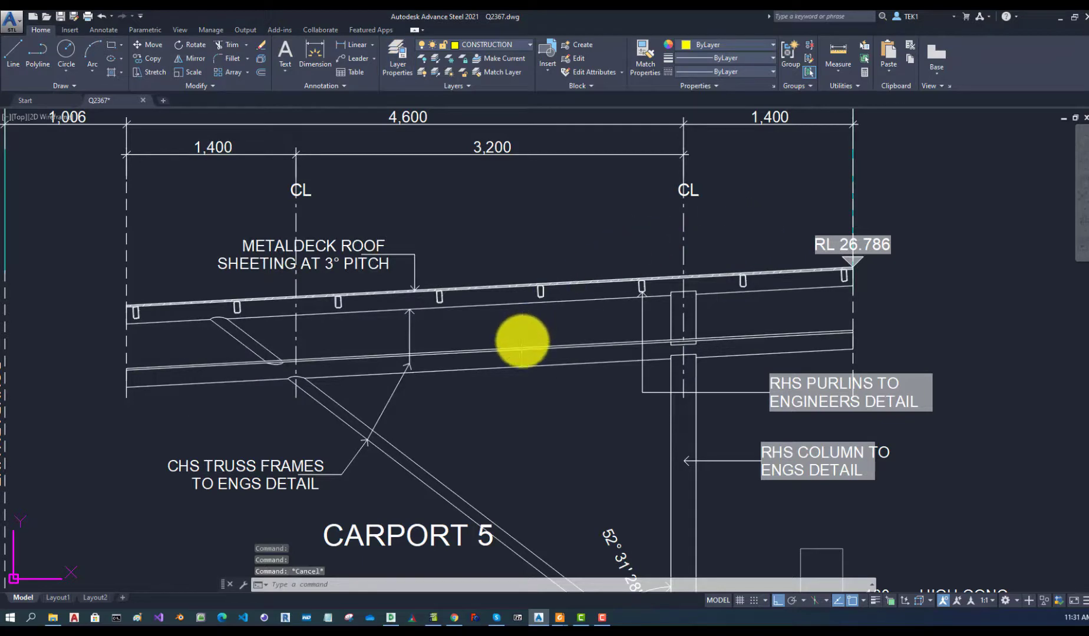
{"action": "left_click", "coordinate": [519, 281]}
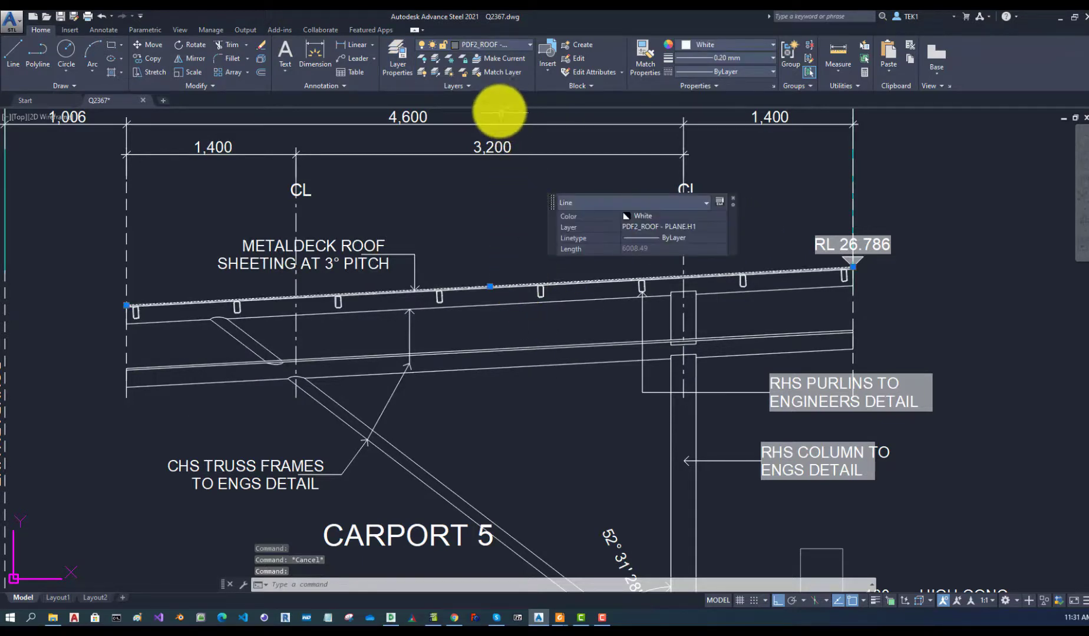
{"action": "left_click", "coordinate": [469, 86]}
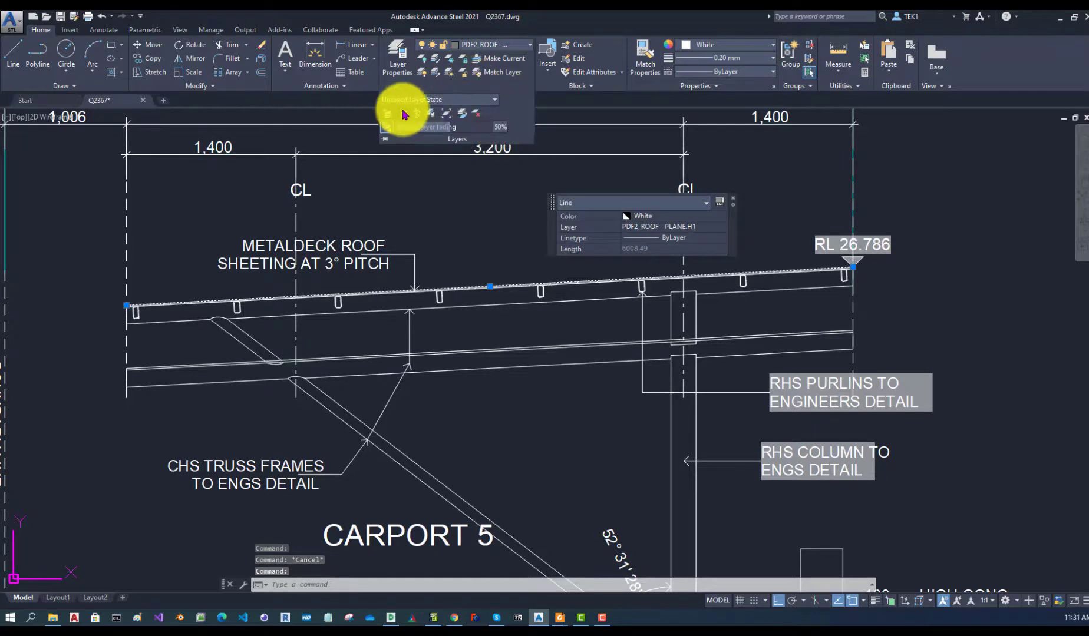
{"action": "left_click", "coordinate": [400, 117]}
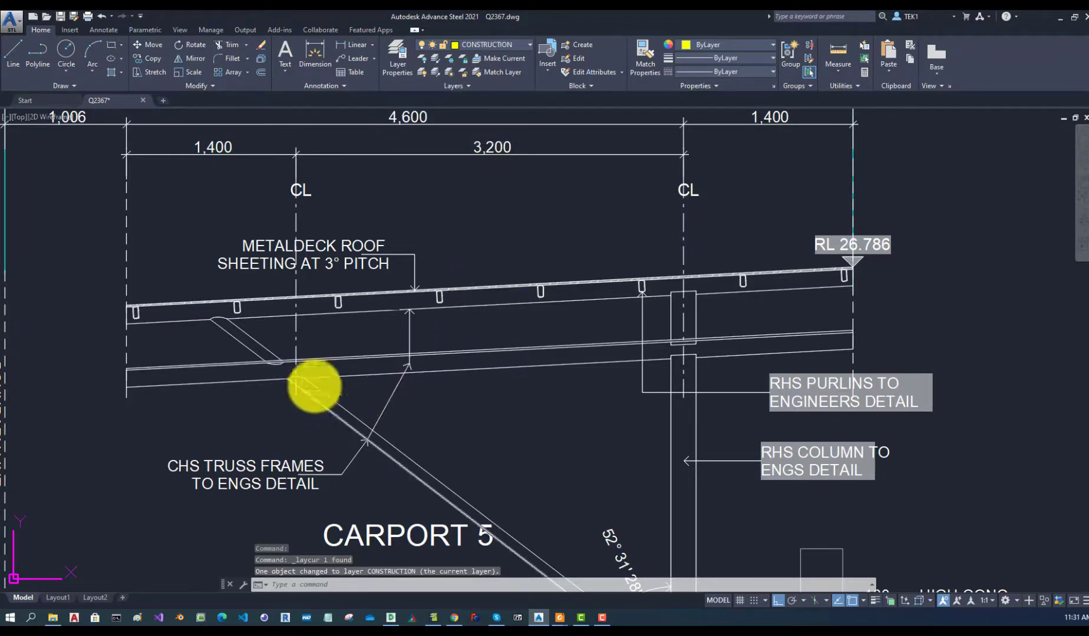
Explode the two polylines at the brace's upper end with the X command
{"action": "left_click", "coordinate": [255, 336]}
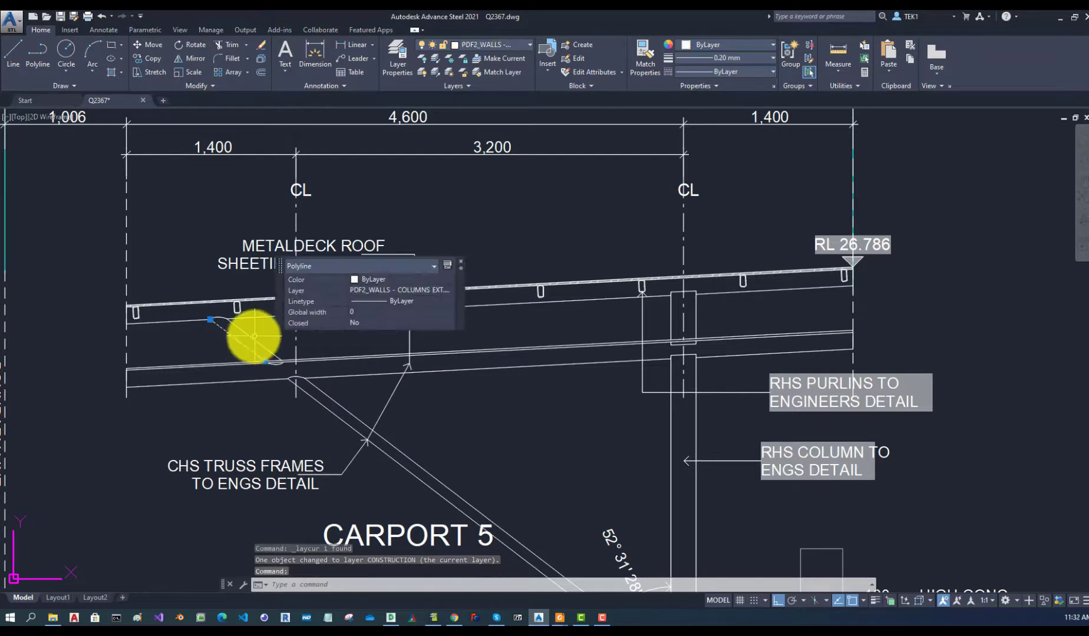
{"action": "left_click", "coordinate": [254, 336]}
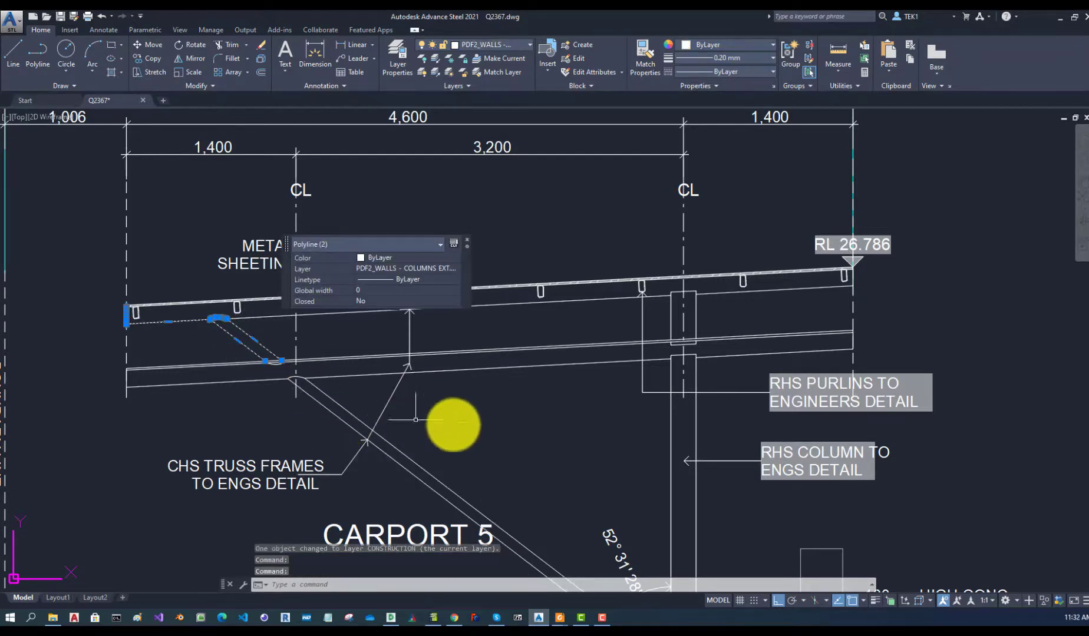
{"action": "type", "text": "x"}
{"action": "key", "text": "Return"}
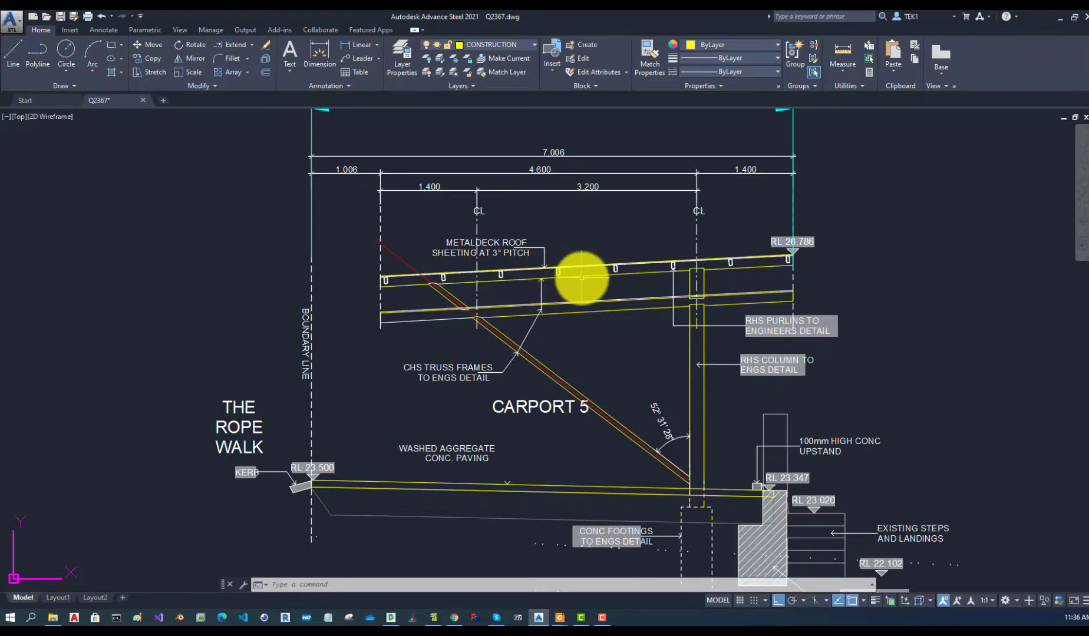
Zoom and pan around the roof beam and brace to inspect the exploded segments
{"action": "scroll", "coordinate": [580, 277], "scroll_direction": "up", "scroll_amount": 2}
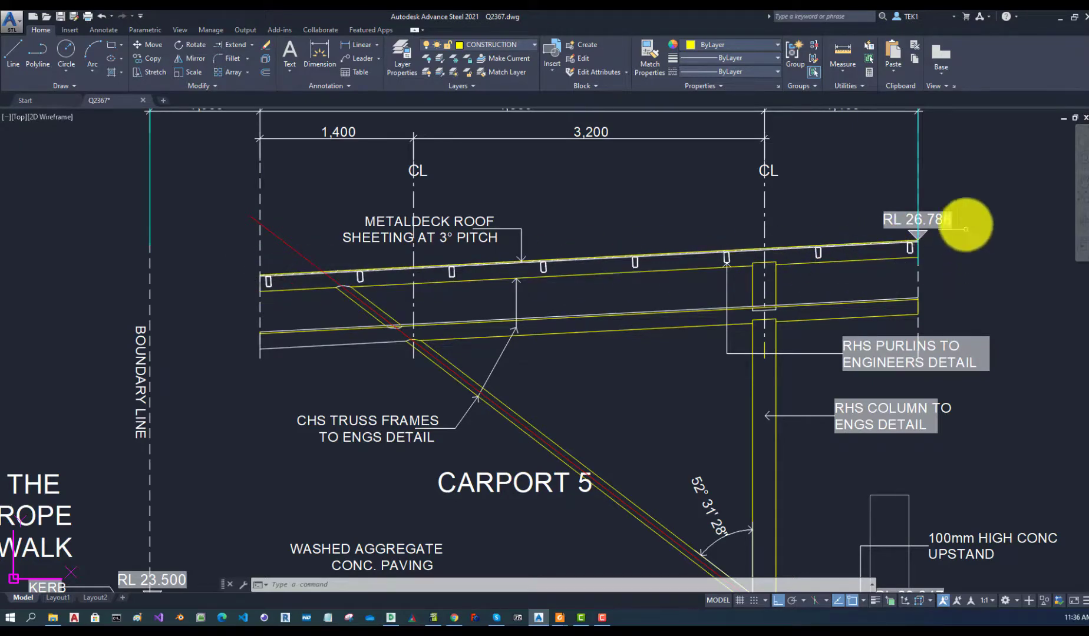
{"action": "scroll", "coordinate": [916, 235], "scroll_direction": "up", "scroll_amount": 5}
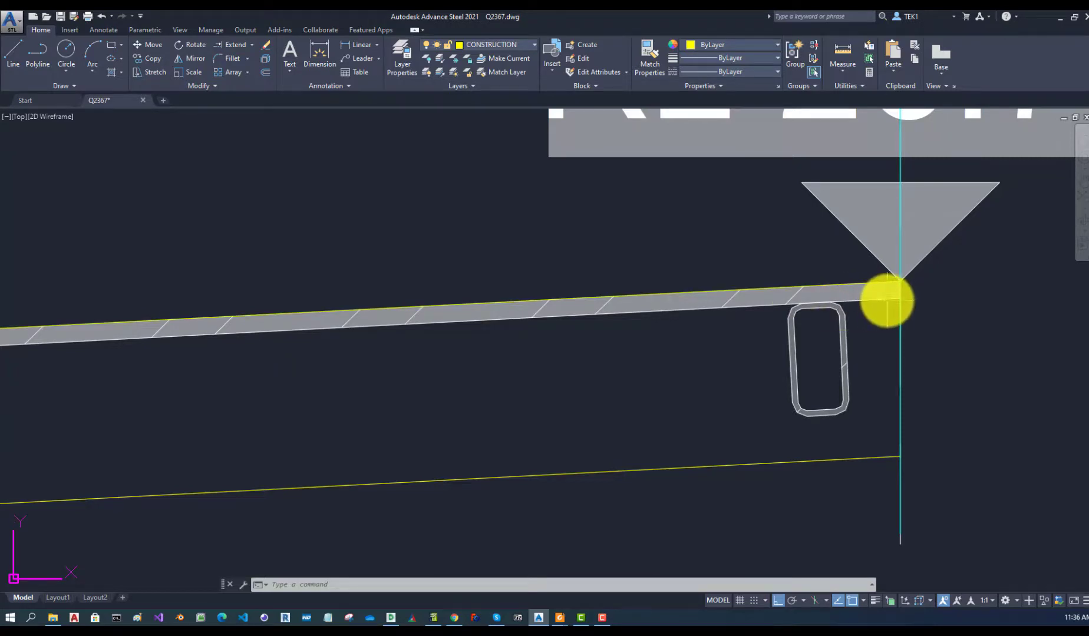
{"action": "scroll", "coordinate": [878, 297], "scroll_direction": "down", "scroll_amount": 6}
{"action": "mouse_move", "coordinate": [551, 489]}
{"action": "middle_mouse_down"}
{"action": "mouse_move", "coordinate": [761, 294]}
{"action": "mouse_move", "coordinate": [850, 302]}
{"action": "middle_mouse_up"}
{"action": "scroll", "coordinate": [850, 301], "scroll_direction": "down", "scroll_amount": 2}
{"action": "scroll", "coordinate": [850, 301], "scroll_direction": "down", "scroll_amount": 3}
{"action": "scroll", "coordinate": [469, 309], "scroll_direction": "up", "scroll_amount": 3}
{"action": "scroll", "coordinate": [469, 309], "scroll_direction": "up", "scroll_amount": 4}
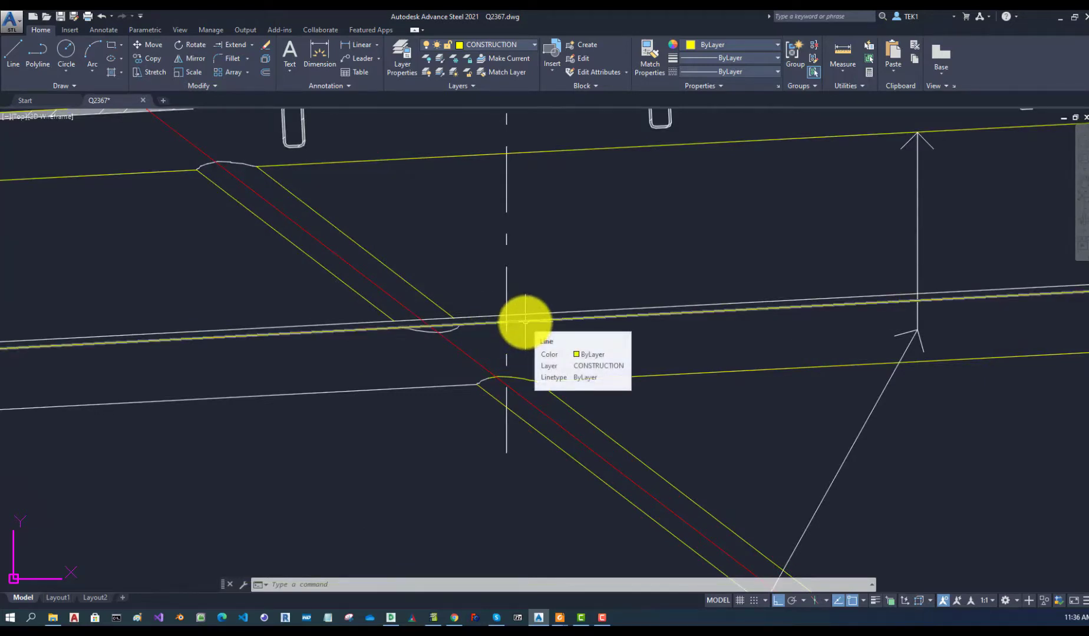
{"action": "scroll", "coordinate": [525, 321], "scroll_direction": "down", "scroll_amount": 4}
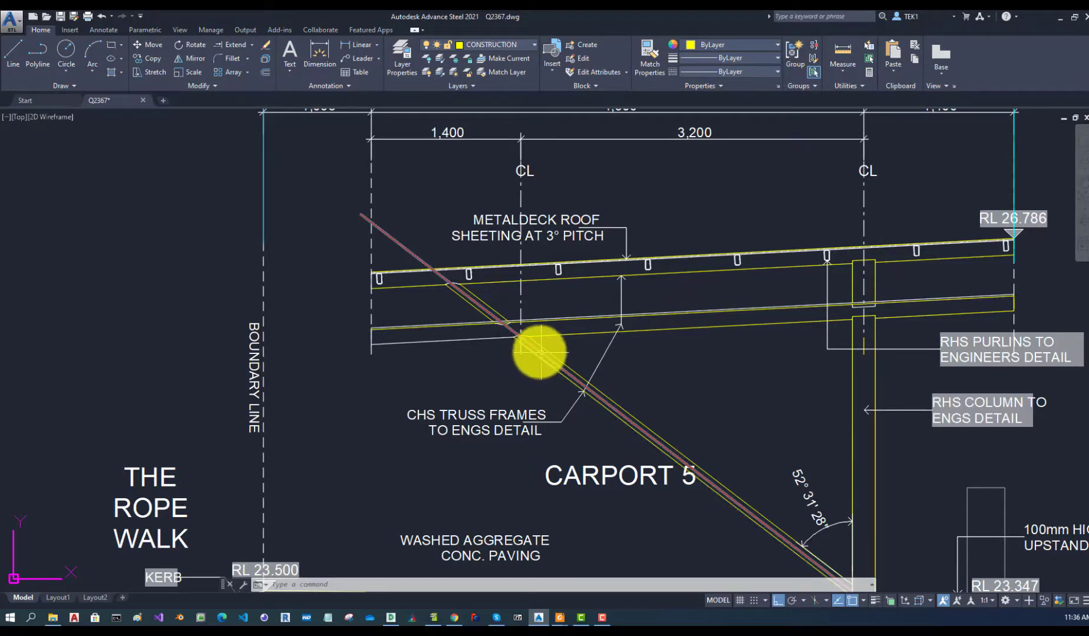
{"action": "scroll", "coordinate": [784, 456], "scroll_direction": "down", "scroll_amount": 2}
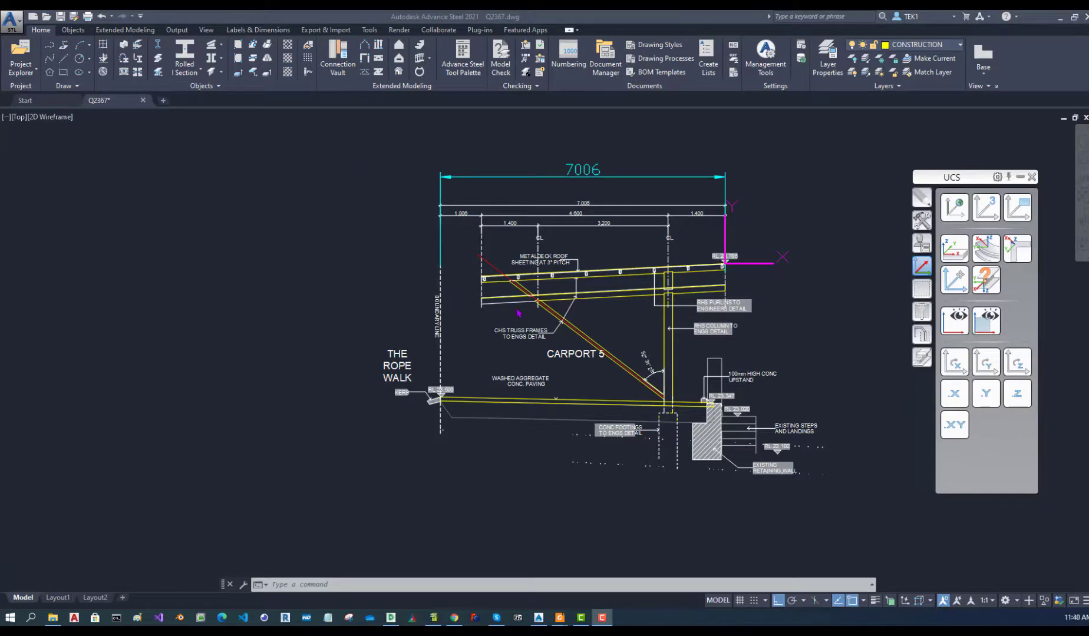
Copy the whole Carport 5 section (529 objects) to the clipboard with base point 0,0
{"action": "scroll", "coordinate": [751, 259], "scroll_direction": "up", "scroll_amount": 3}
{"action": "scroll", "coordinate": [685, 250], "scroll_direction": "down", "scroll_amount": 2}
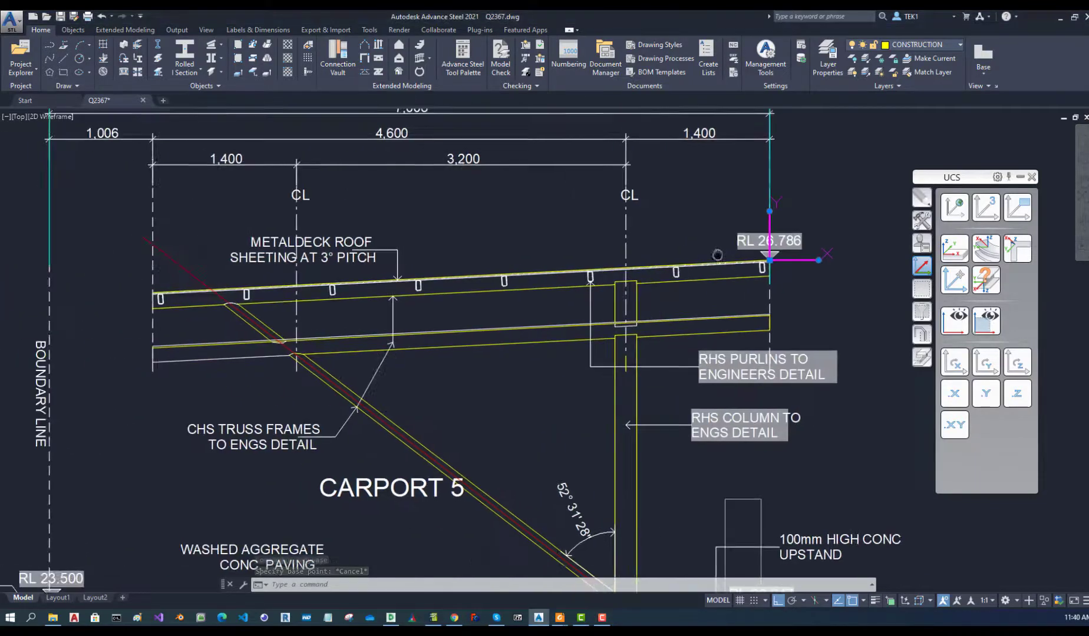
{"action": "key", "text": "ctrl+shift+c"}
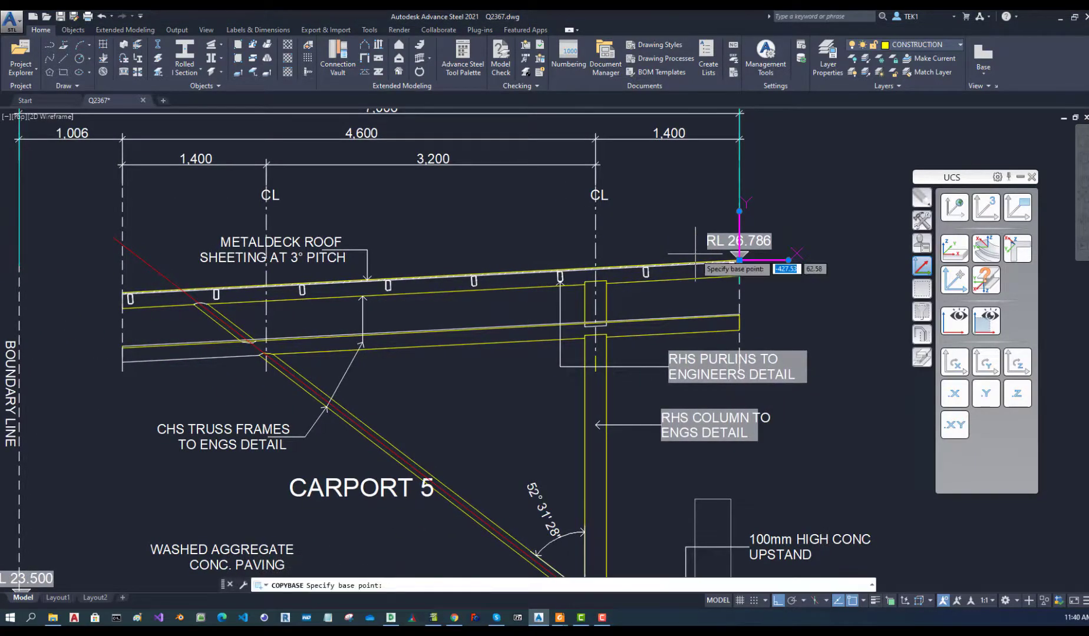
{"action": "scroll", "coordinate": [755, 246], "scroll_direction": "up", "scroll_amount": 4}
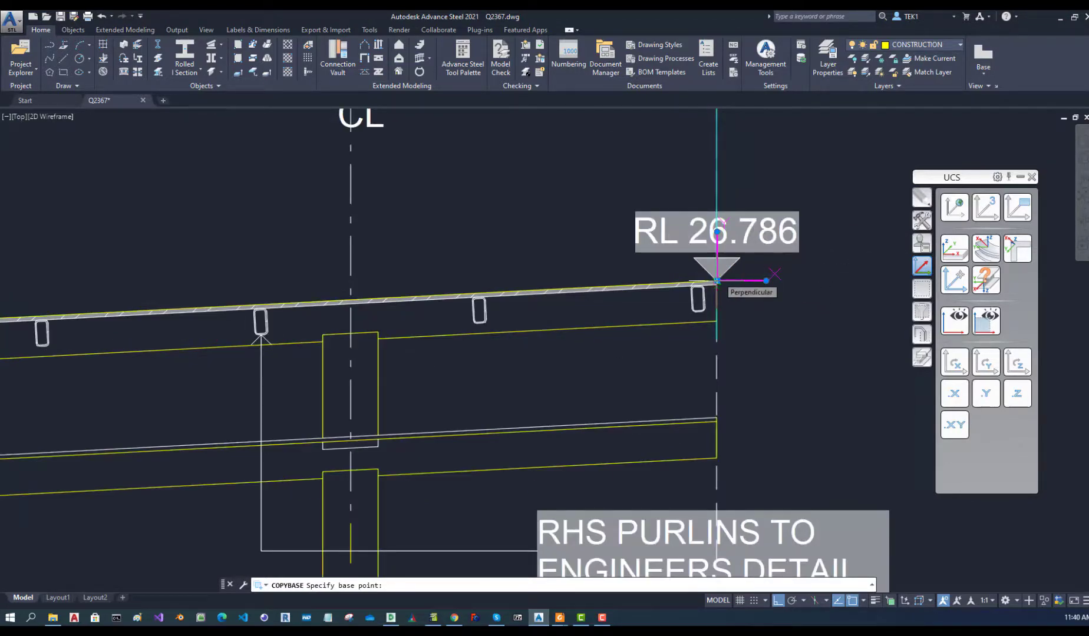
{"action": "scroll", "coordinate": [716, 281], "scroll_direction": "down", "scroll_amount": 5}
{"action": "key", "text": "Return"}
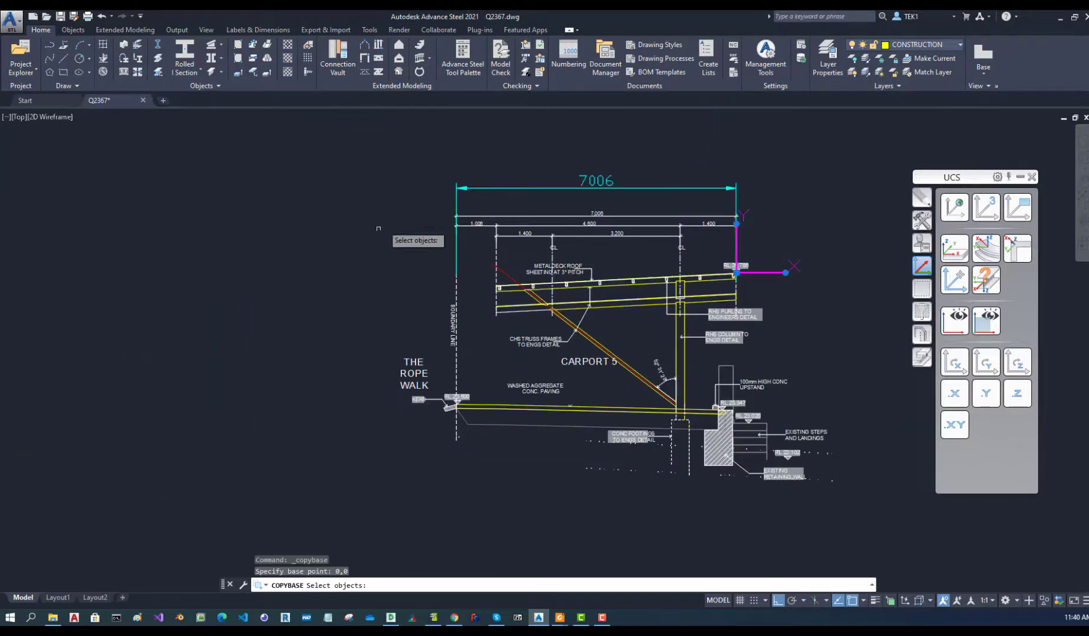
{"action": "left_click", "coordinate": [364, 162]}
{"action": "left_click", "coordinate": [869, 525]}
{"action": "key", "text": "Return"}
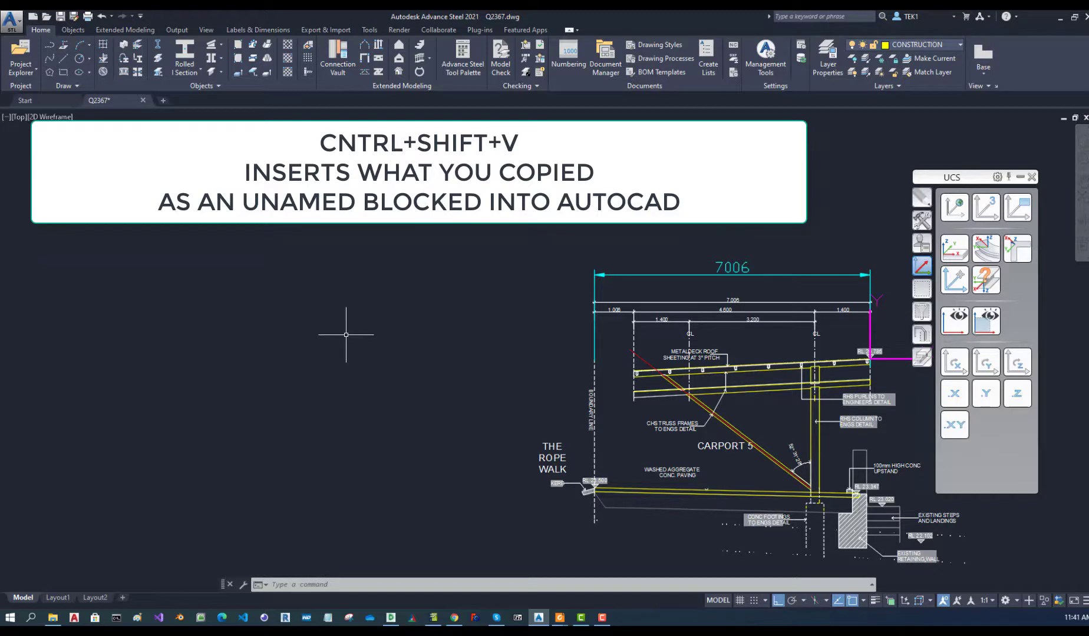
Paste the copied section as a block to the left of the original
{"action": "key", "text": "ctrl+shift+v"}
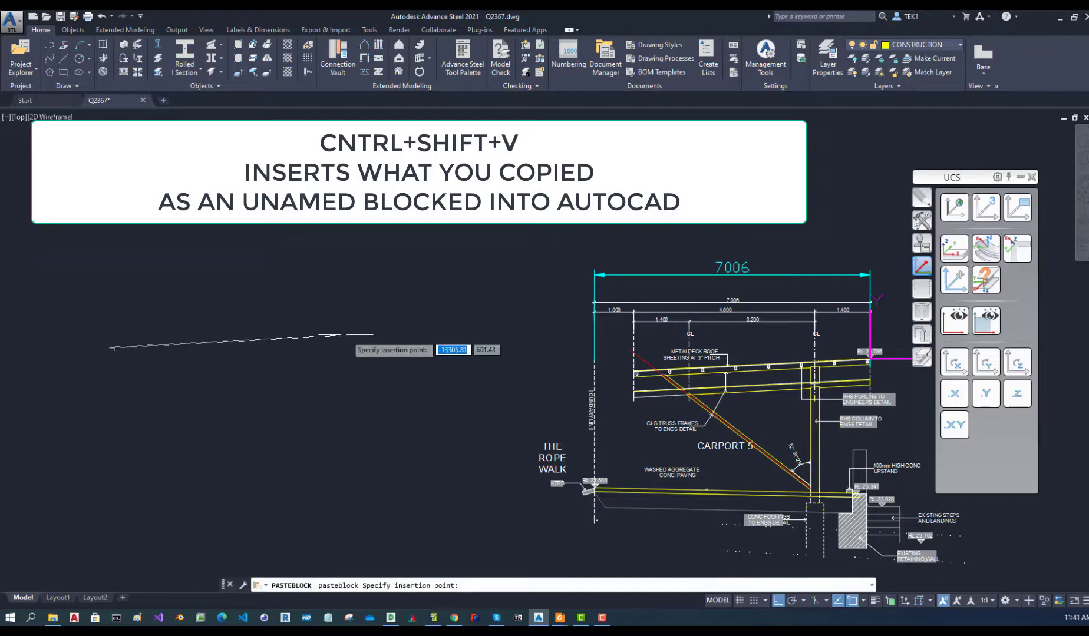
{"action": "left_click", "coordinate": [345, 335]}
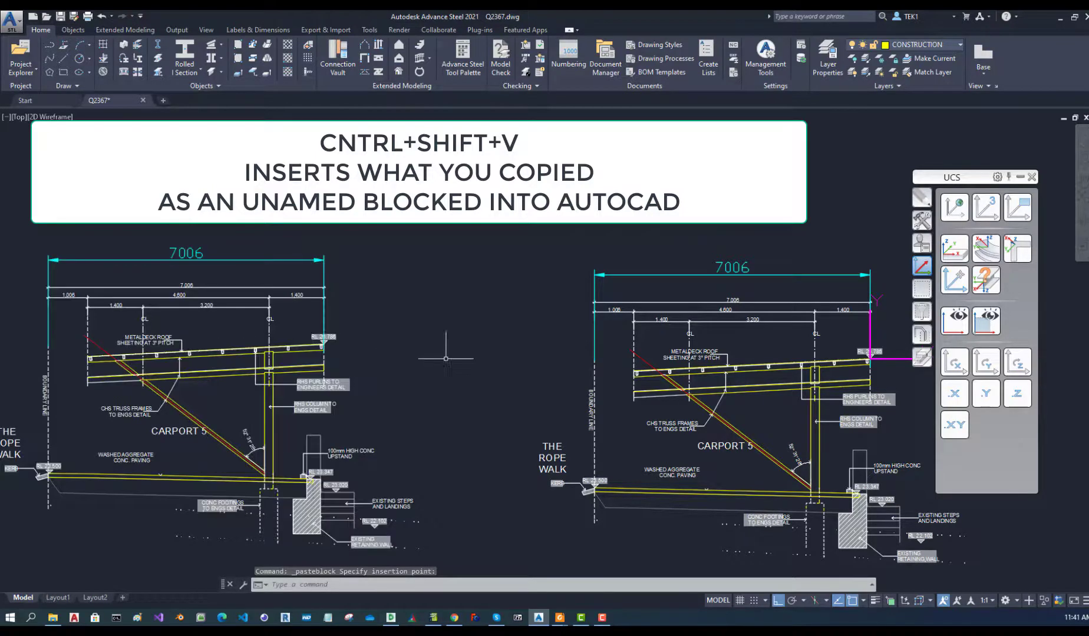
{"action": "key", "text": "Escape"}
{"action": "left_click", "coordinate": [416, 349]}
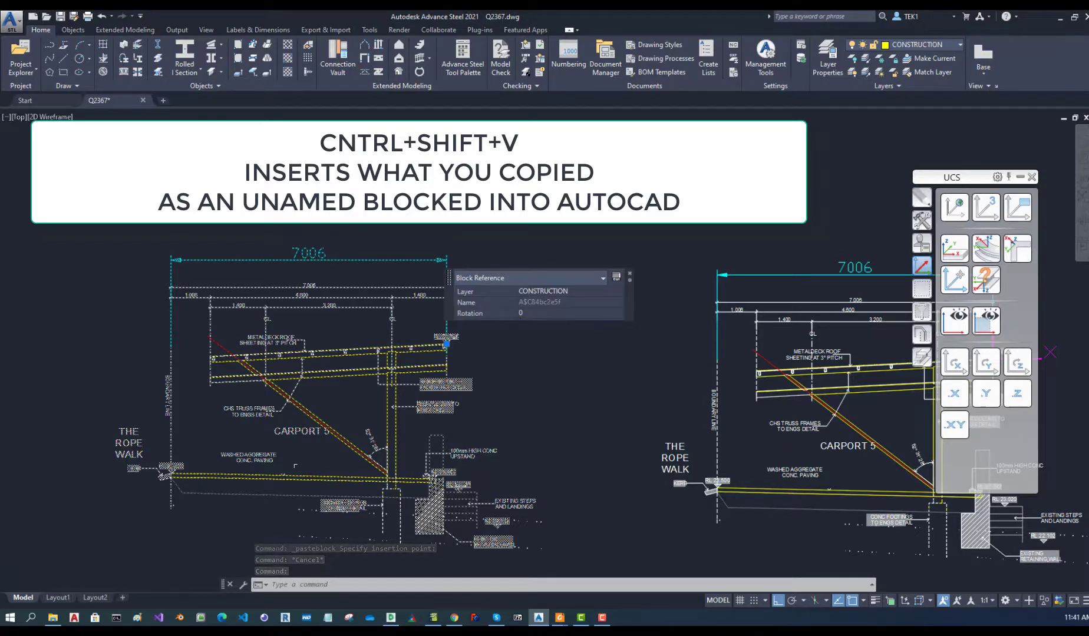
{"action": "key", "text": "Escape"}
{"action": "scroll", "coordinate": [334, 387], "scroll_direction": "down", "scroll_amount": 2}
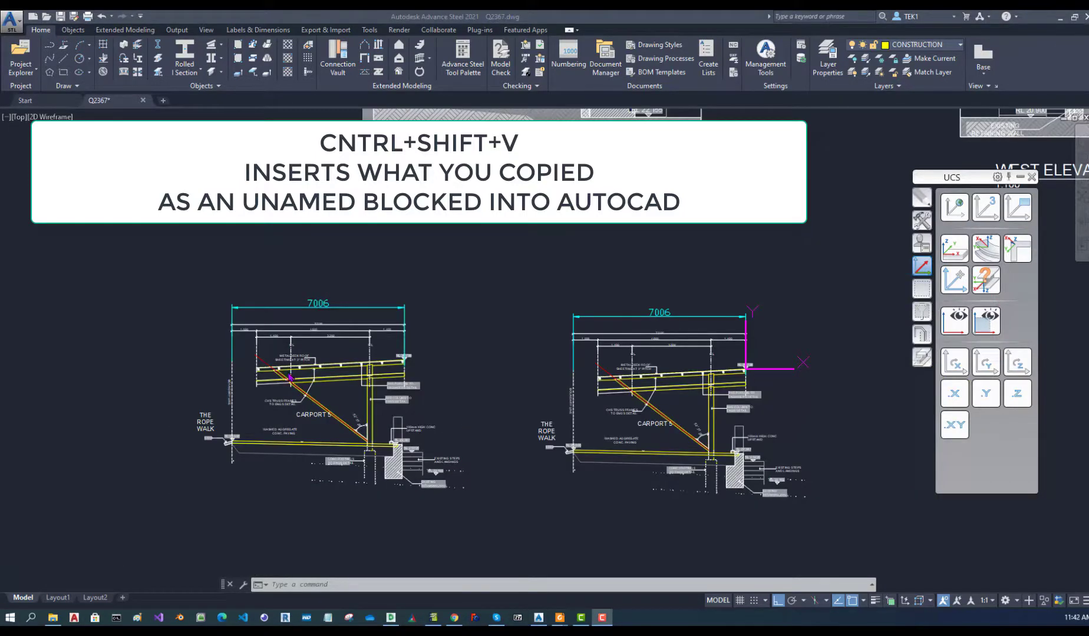
{"action": "scroll", "coordinate": [329, 405], "scroll_direction": "up", "scroll_amount": 3}
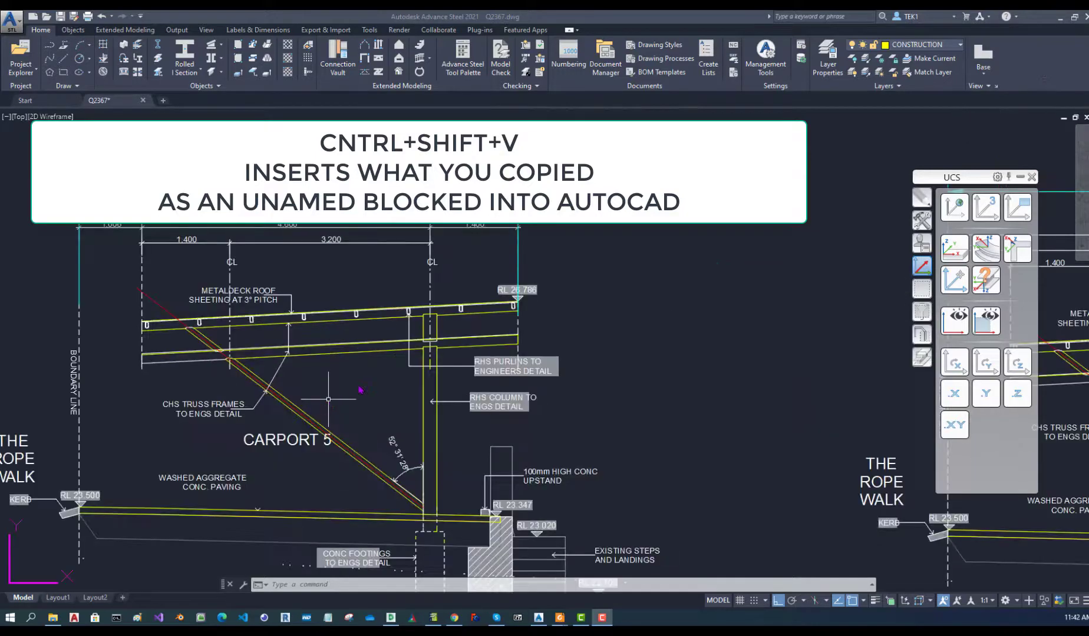
Rename block A$C84bc2e5f to SECTION with RENAME and verify the new name
{"action": "type", "text": "RENAME"}
{"action": "key", "text": "Return"}
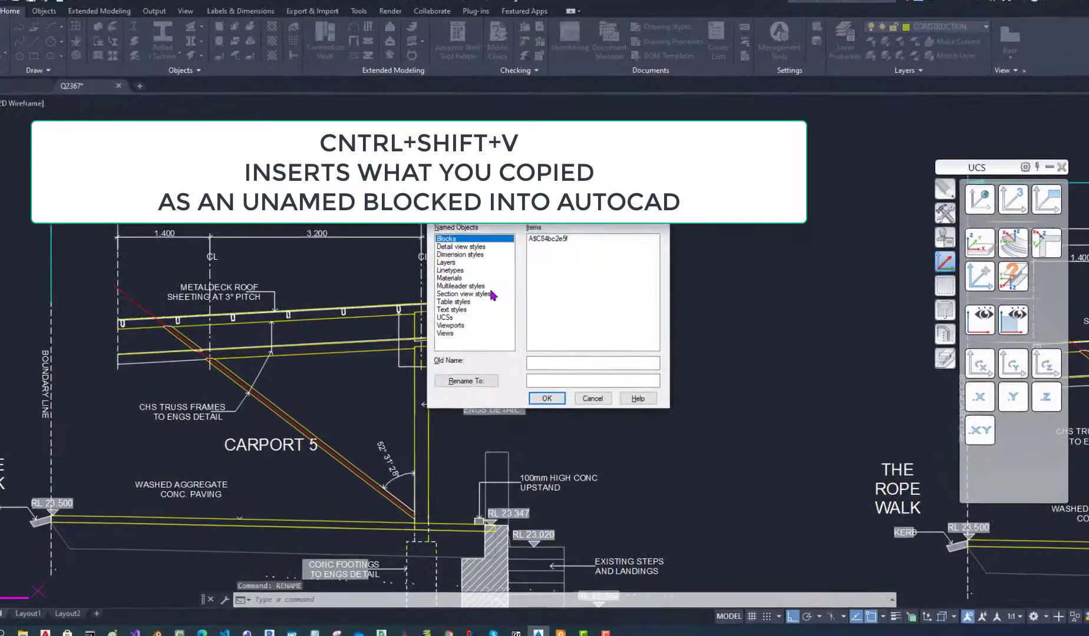
{"action": "left_click", "coordinate": [548, 238]}
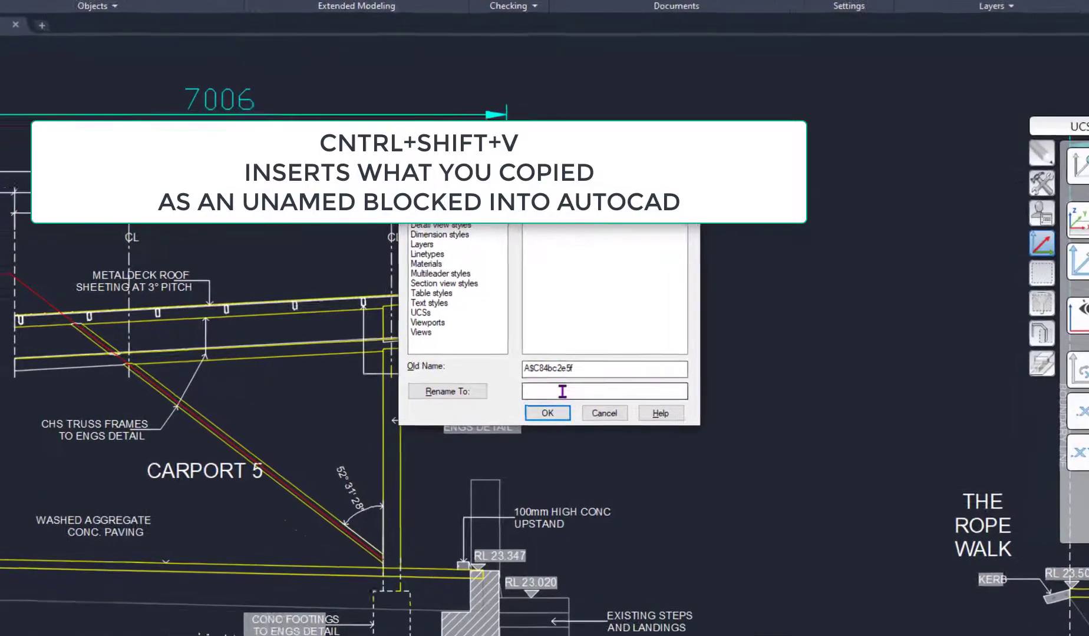
{"action": "left_click", "coordinate": [562, 391]}
{"action": "type", "text": "SECTIO"}
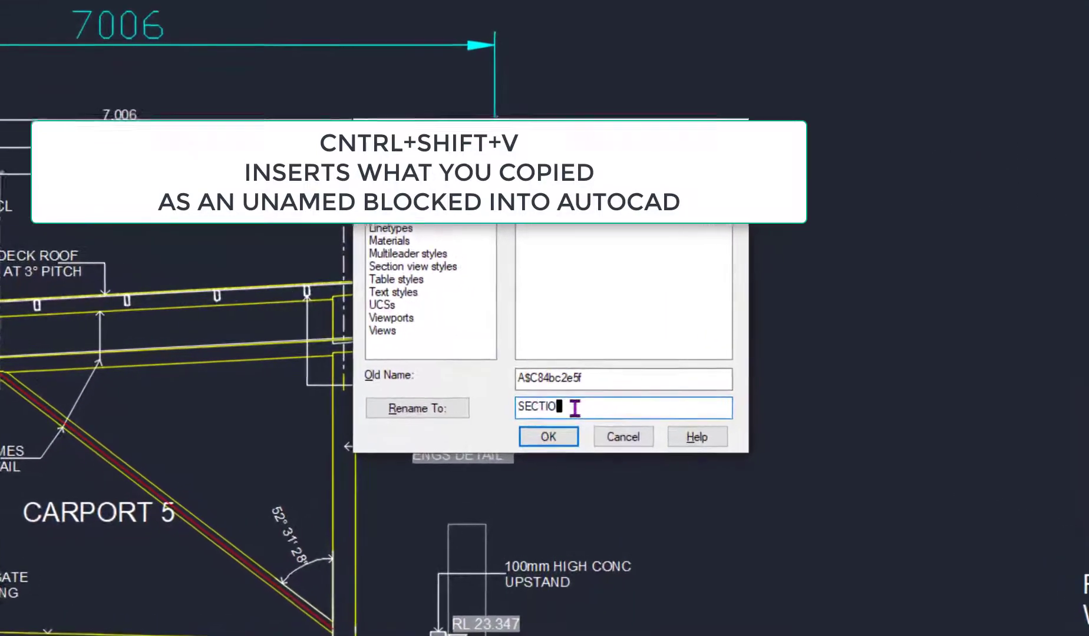
{"action": "type", "text": "N"}
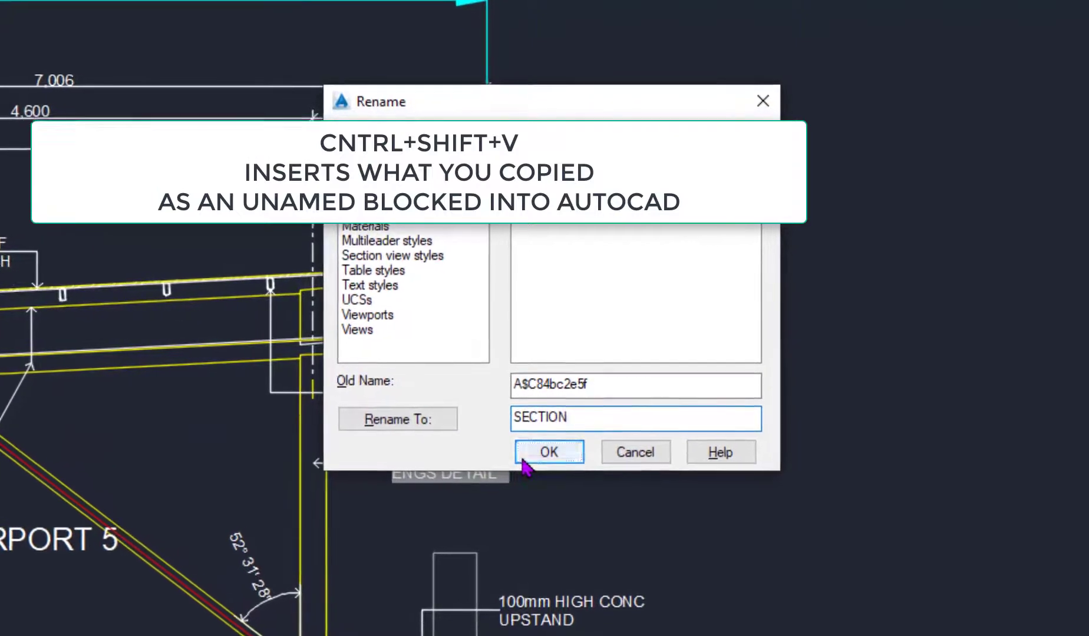
{"action": "left_click", "coordinate": [524, 460]}
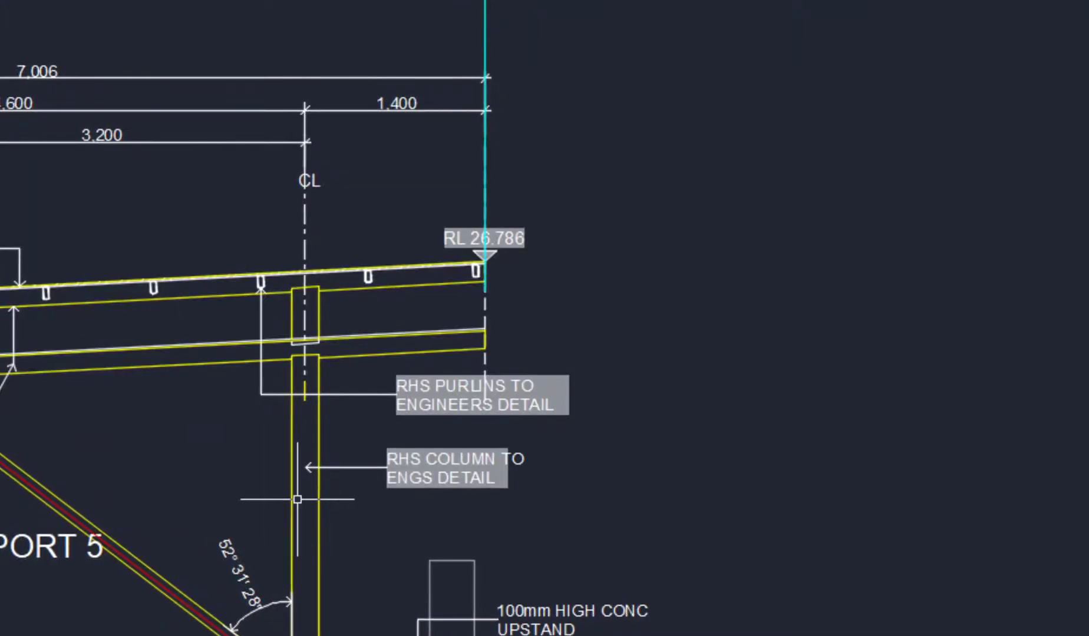
{"action": "left_click", "coordinate": [298, 500]}
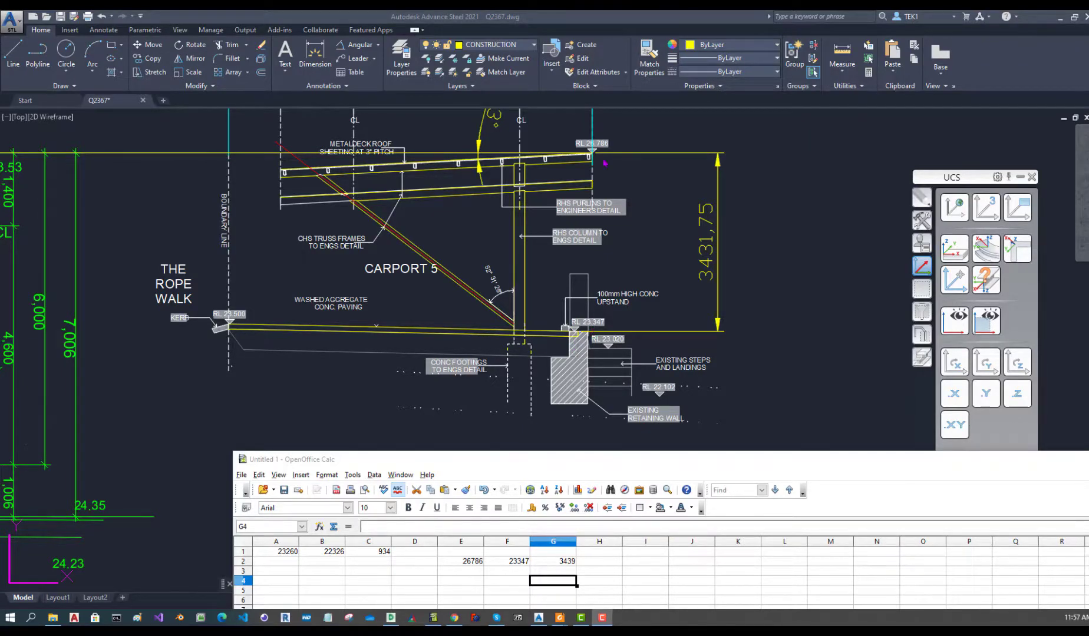
Compare the G2 formula =E2-F2 (3439) with the section's 3431,75 roof height dimension
{"action": "scroll", "coordinate": [602, 147], "scroll_direction": "up", "scroll_amount": 5}
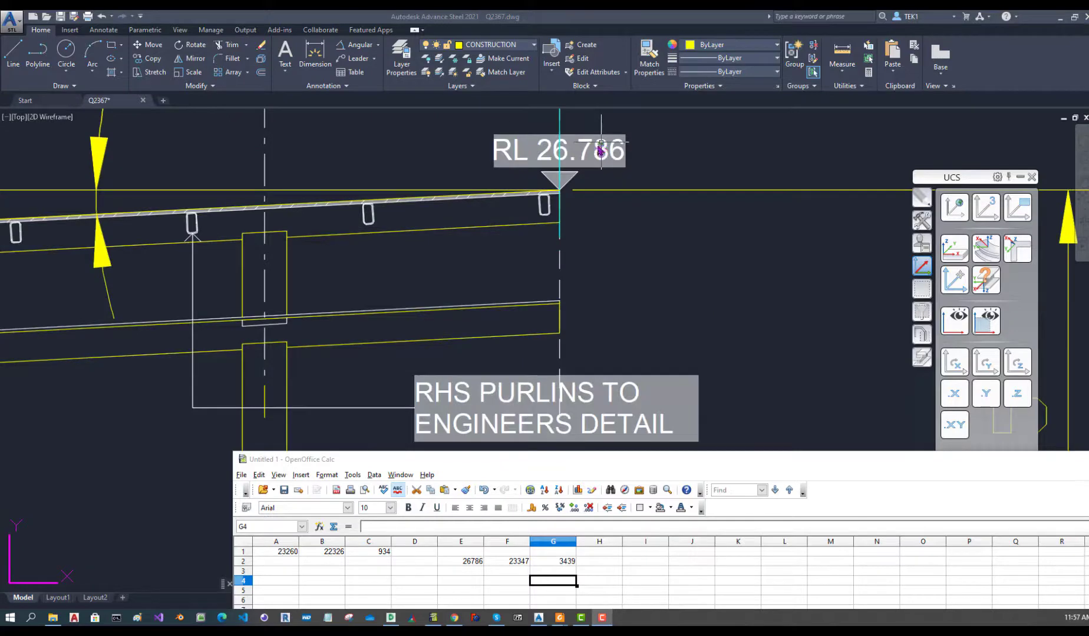
{"action": "scroll", "coordinate": [597, 155], "scroll_direction": "down", "scroll_amount": 2}
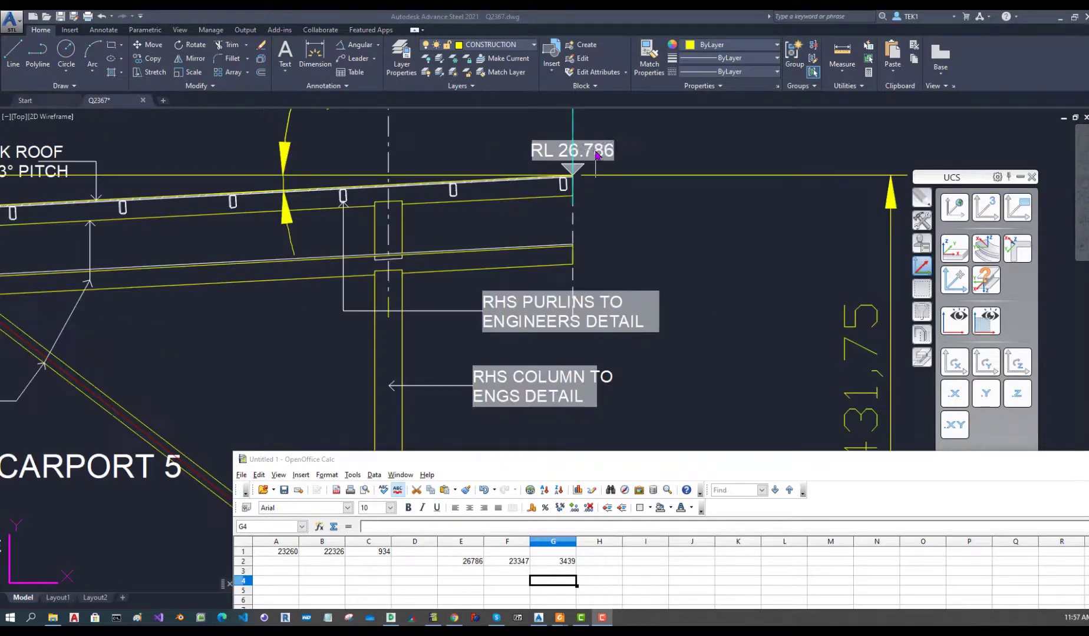
{"action": "left_click", "coordinate": [573, 567]}
{"action": "scroll", "coordinate": [632, 321], "scroll_direction": "down", "scroll_amount": 2}
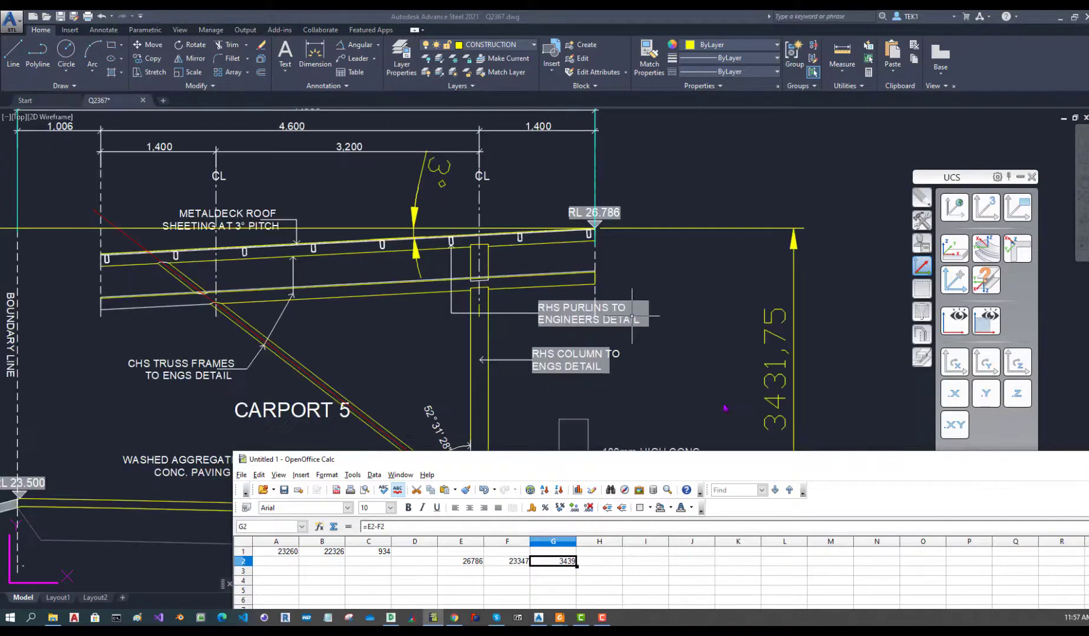
{"action": "scroll", "coordinate": [720, 382], "scroll_direction": "down", "scroll_amount": 2}
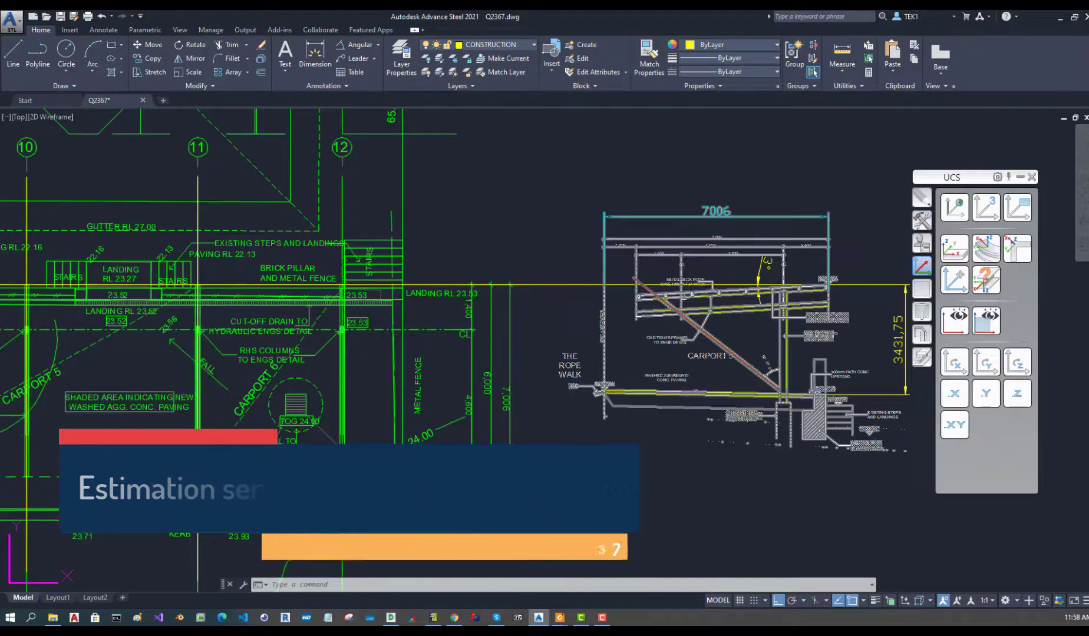
Pick the origin point on grid line 11 and select all objects in the drawing
{"action": "left_click", "coordinate": [954, 280]}
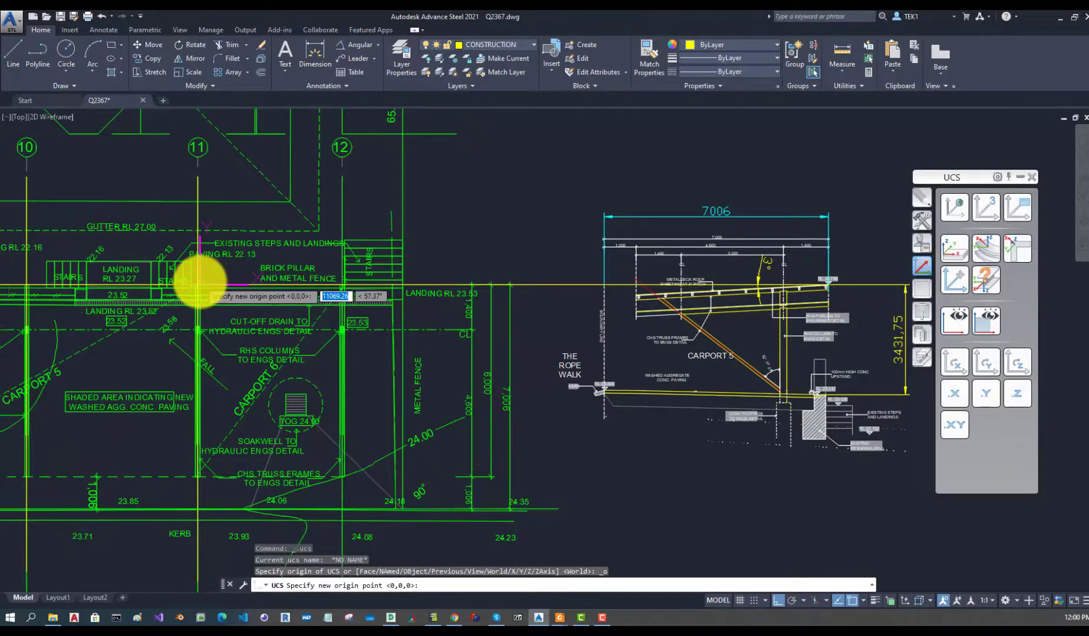
{"action": "scroll", "coordinate": [200, 282], "scroll_direction": "up", "scroll_amount": 2}
{"action": "scroll", "coordinate": [200, 282], "scroll_direction": "up", "scroll_amount": 4}
{"action": "left_click", "coordinate": [174, 313]}
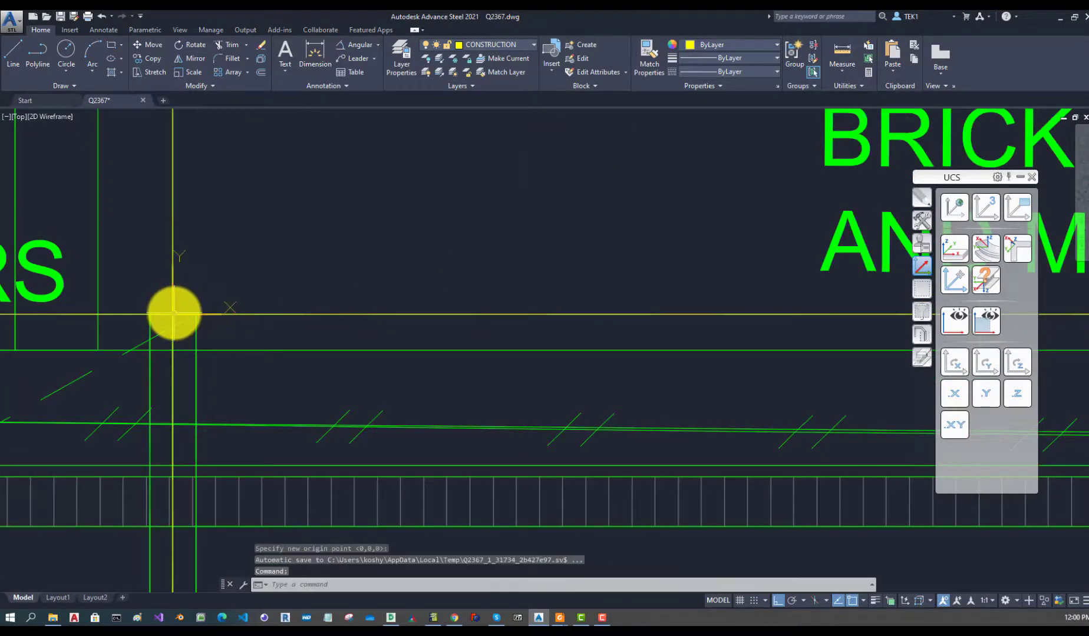
{"action": "scroll", "coordinate": [519, 224], "scroll_direction": "down", "scroll_amount": 2}
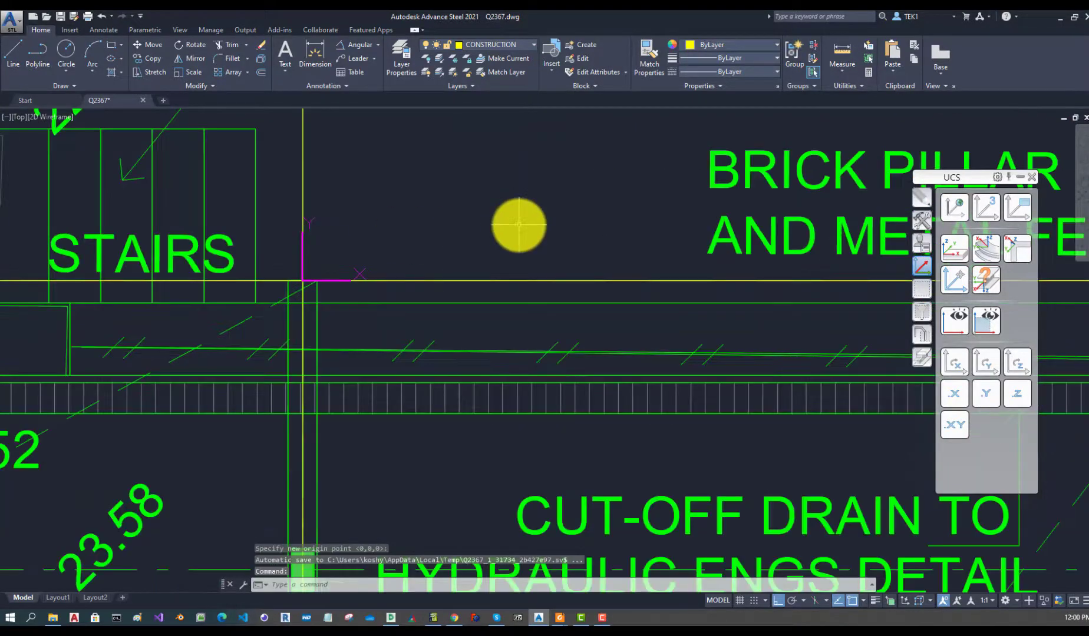
{"action": "key", "text": "ctrl+a"}
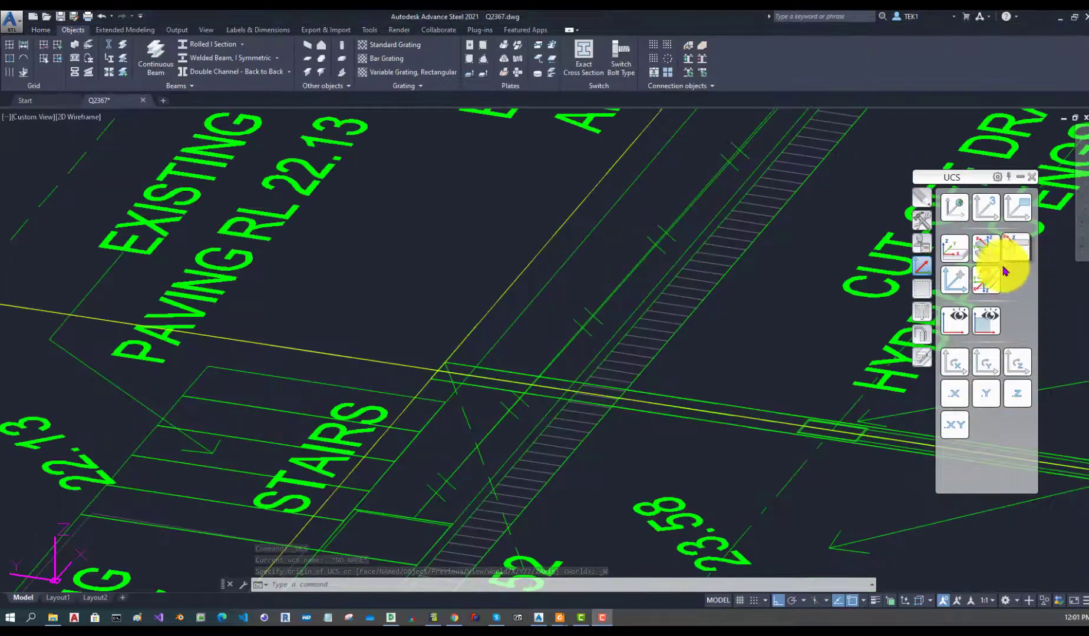
Place the UCS origin at the grid 11 intersection, rotate three times about Z, once about X
{"action": "left_click", "coordinate": [1016, 211]}
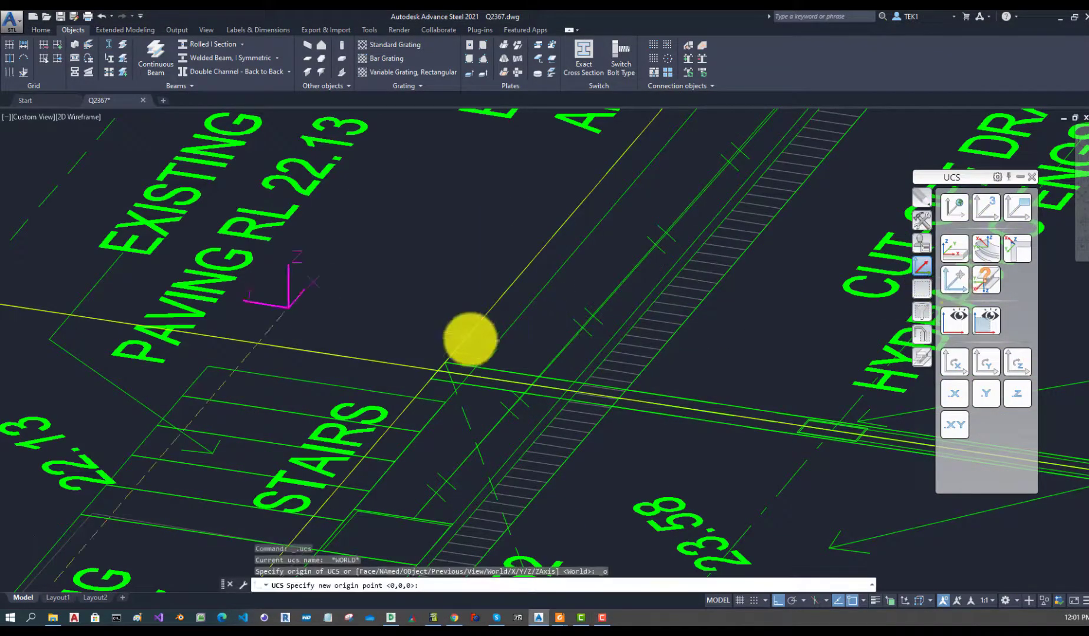
{"action": "left_click", "coordinate": [439, 369]}
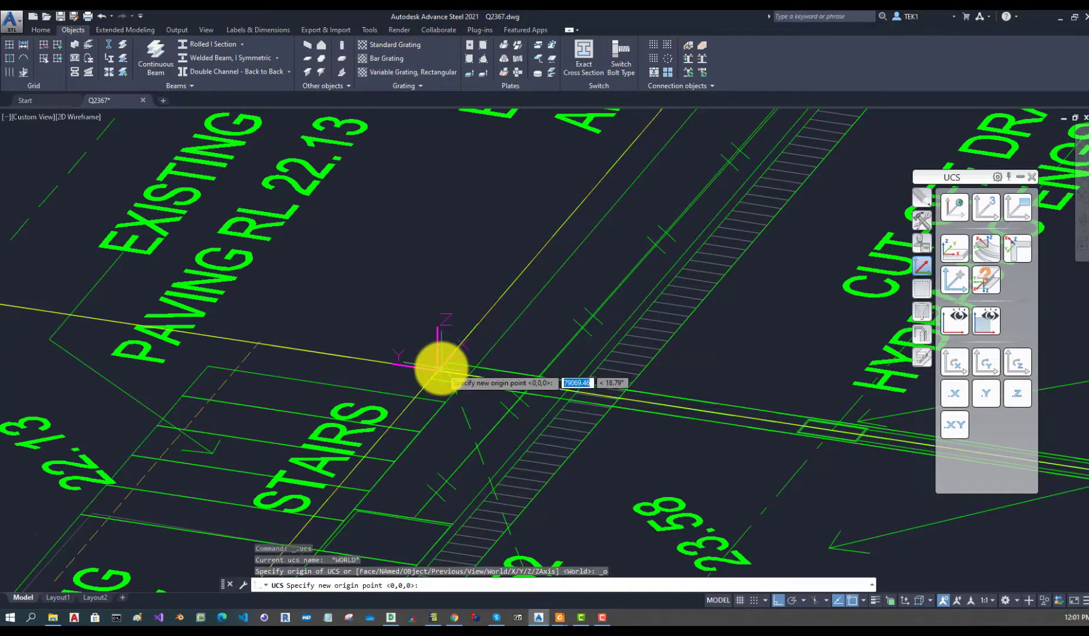
{"action": "left_click", "coordinate": [1017, 363]}
{"action": "left_click", "coordinate": [1017, 362]}
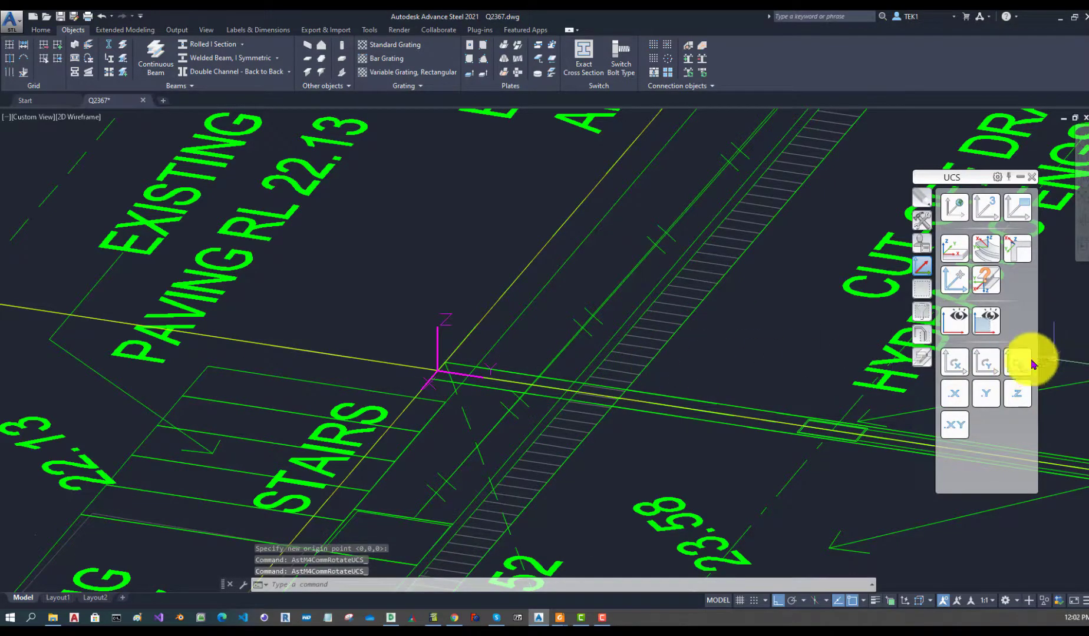
{"action": "left_click", "coordinate": [1015, 364]}
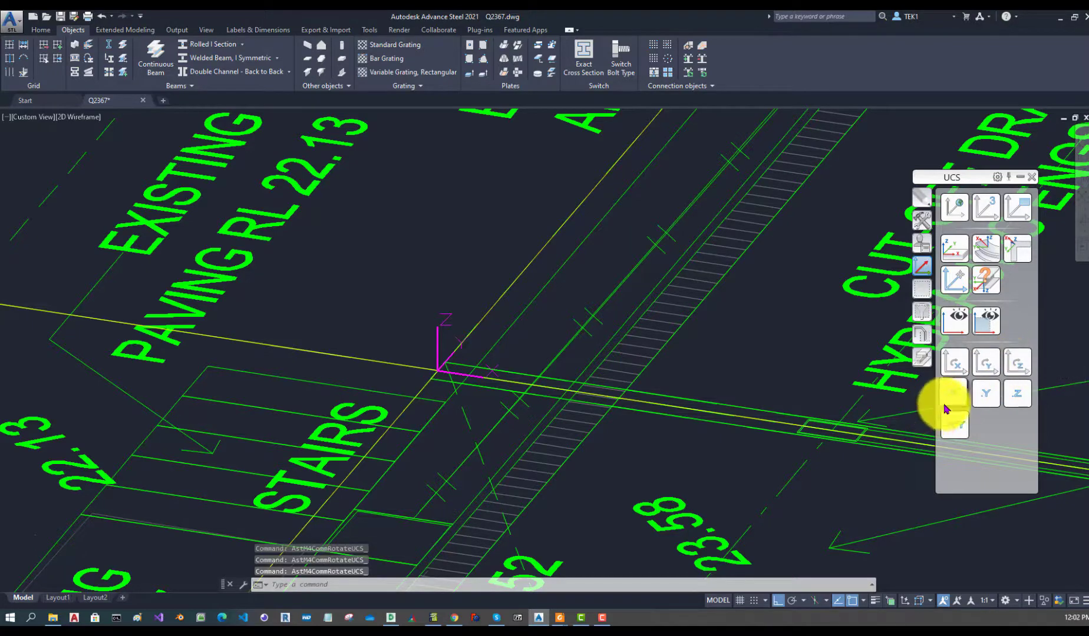
{"action": "left_click", "coordinate": [959, 362]}
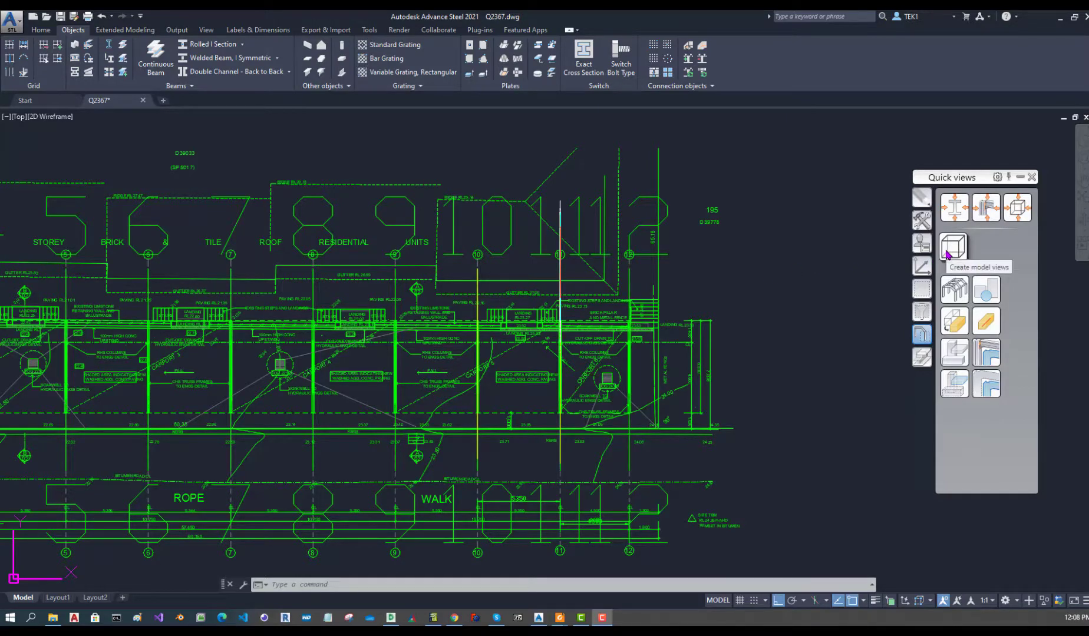
Define a two-point model view box around grid line 11 with 500 front and rear depth
{"action": "left_click", "coordinate": [948, 254]}
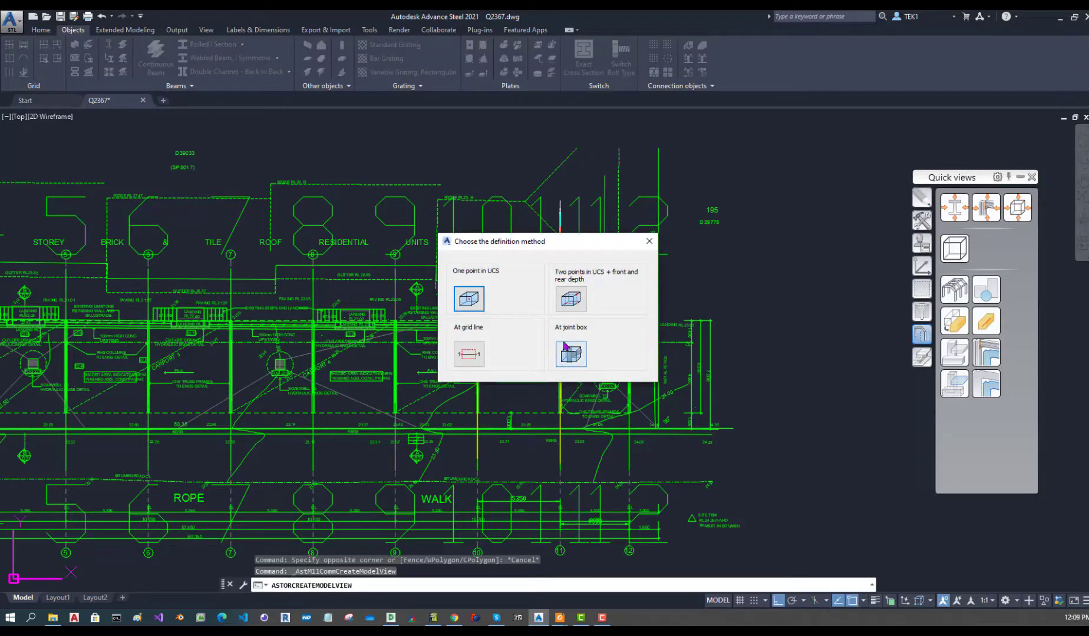
{"action": "left_click", "coordinate": [570, 299]}
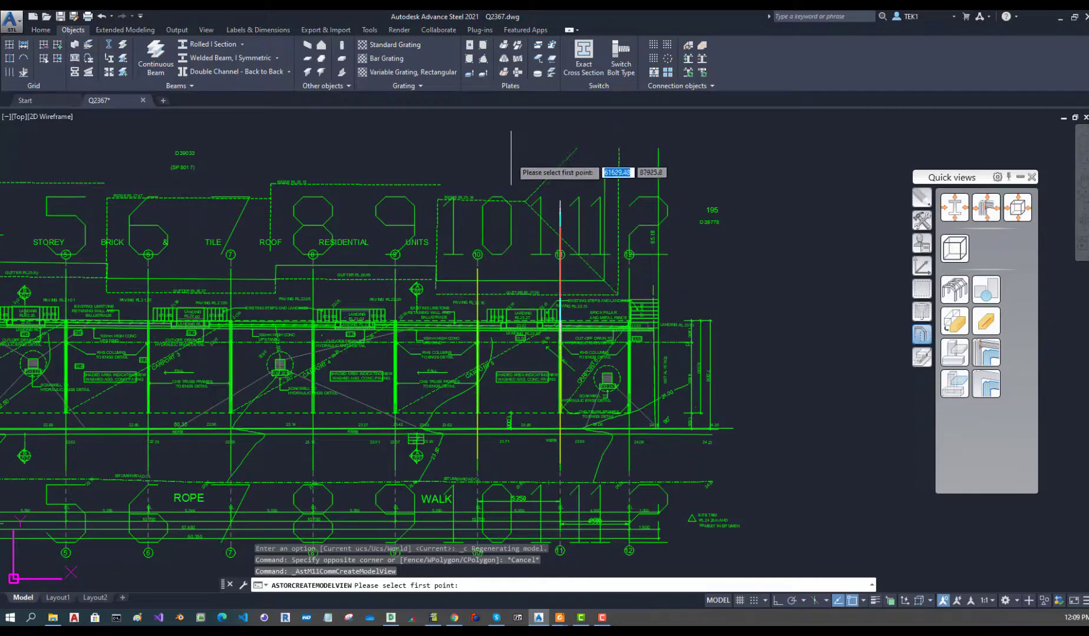
{"action": "left_click", "coordinate": [541, 158]}
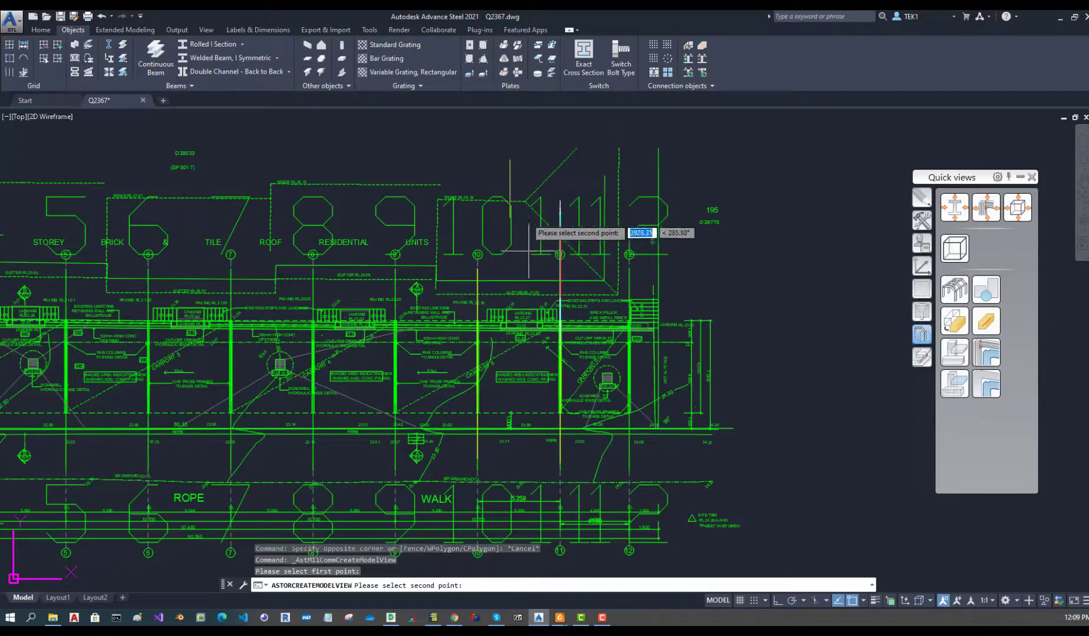
{"action": "left_click", "coordinate": [574, 463]}
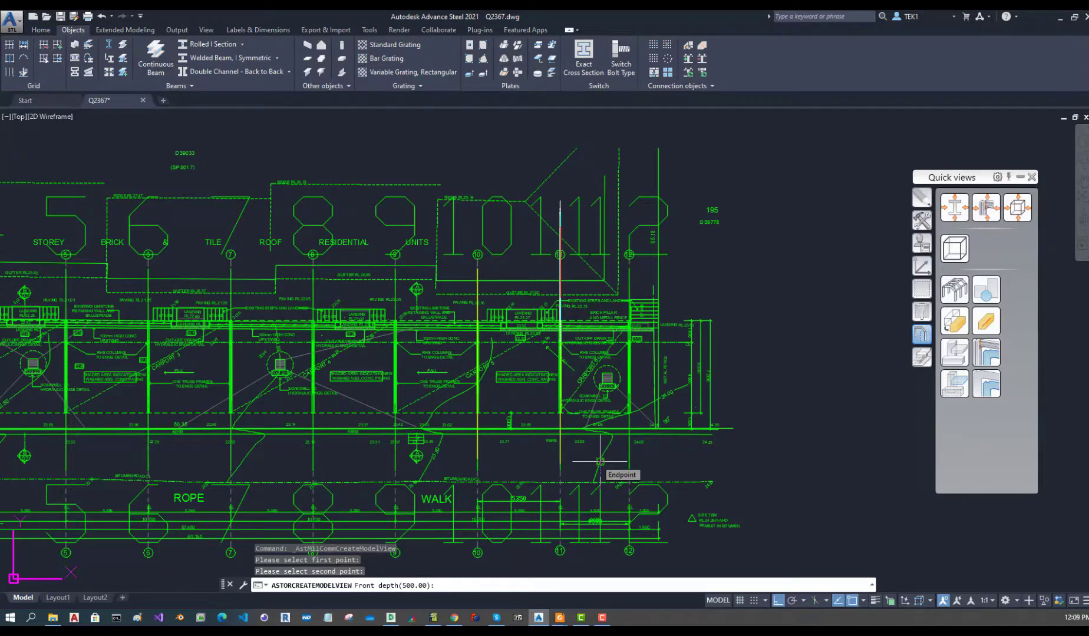
{"action": "left_click", "coordinate": [600, 461]}
{"action": "key", "text": "Return"}
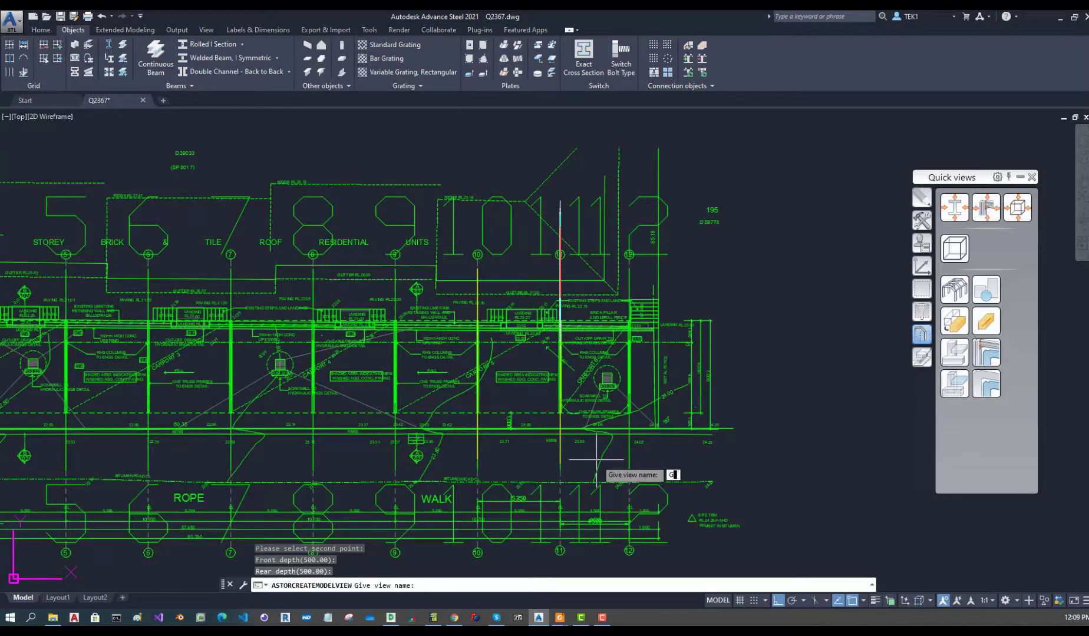
Name the model view GRID11 and finish it with the default viewing direction
{"action": "type", "text": "GRID11"}
{"action": "key", "text": "Return"}
{"action": "scroll", "coordinate": [604, 321], "scroll_direction": "up", "scroll_amount": 5}
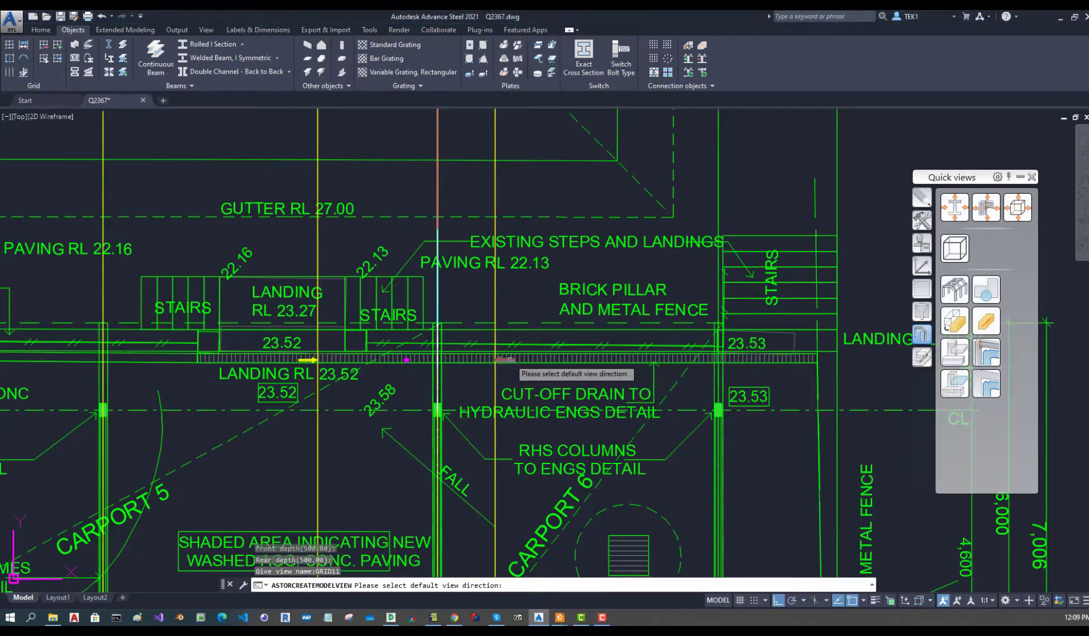
{"action": "left_click", "coordinate": [510, 359]}
{"action": "key", "text": "Return"}
{"action": "scroll", "coordinate": [585, 313], "scroll_direction": "down", "scroll_amount": 2}
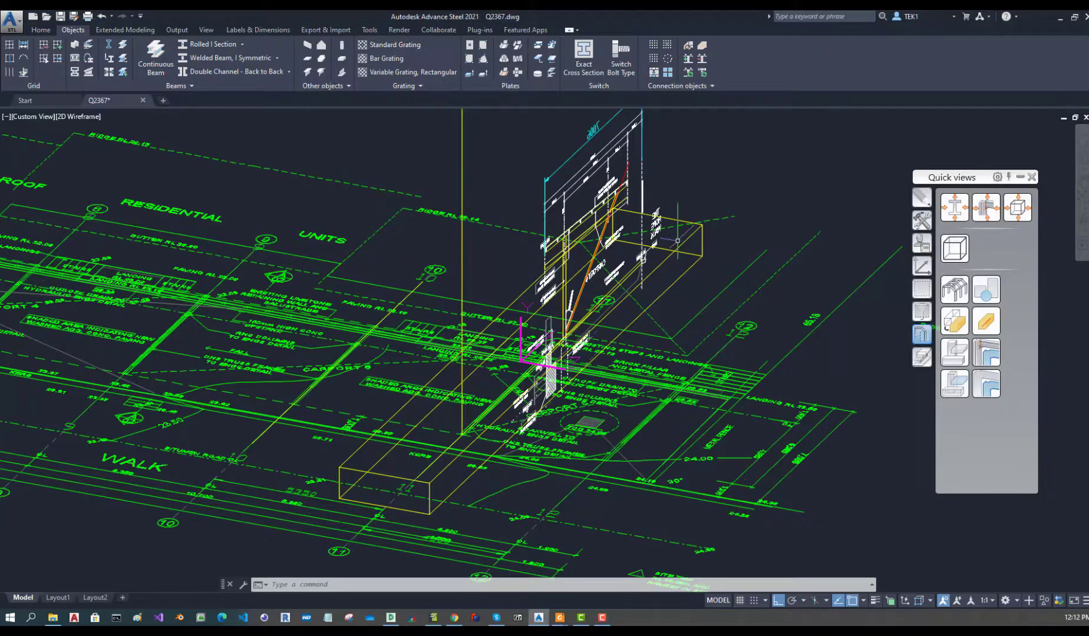
Open the GRID11 view in isolation, orbit to check it, then delete and restore its view box
{"action": "double_click", "coordinate": [684, 237]}
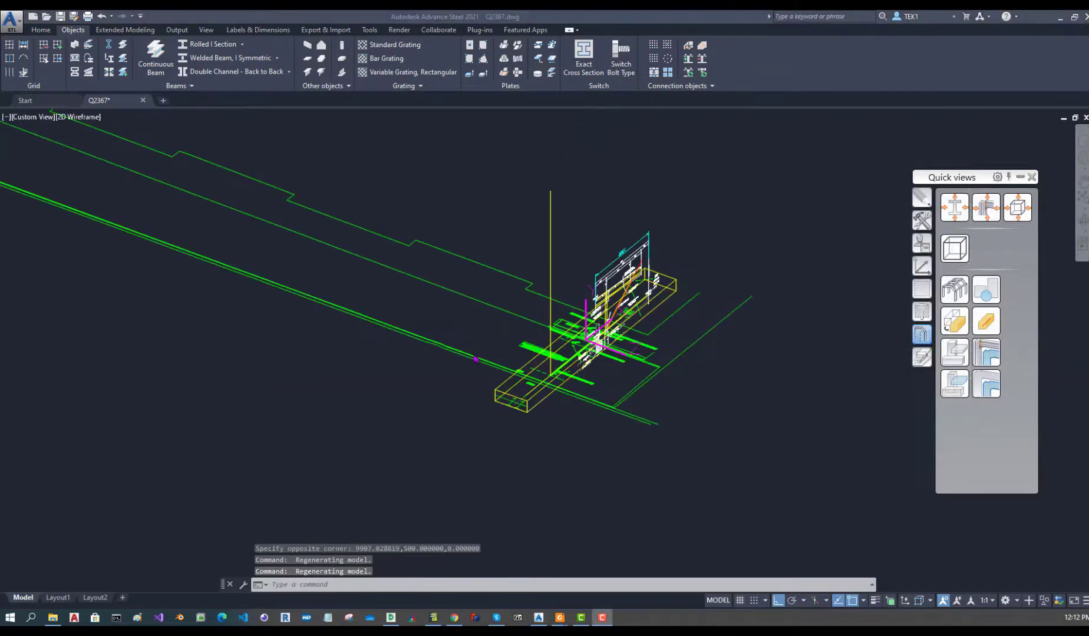
{"action": "middle_click_drag", "start_coordinate": [530, 321], "coordinate": [526, 327], "text": "shift"}
{"action": "scroll", "coordinate": [603, 330], "scroll_direction": "up", "scroll_amount": 2}
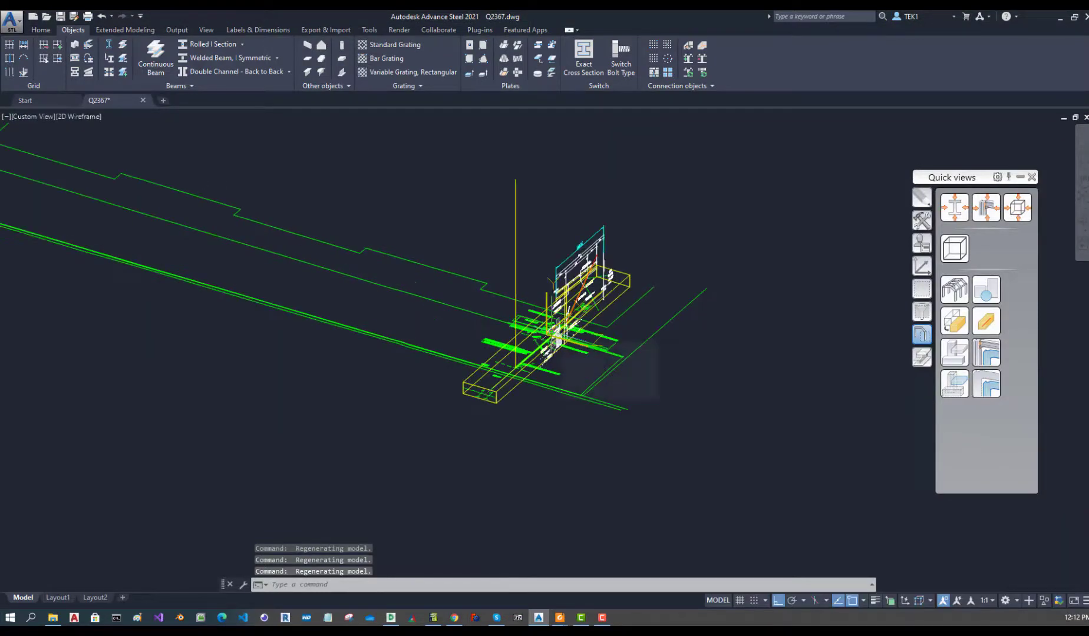
{"action": "left_click", "coordinate": [623, 278]}
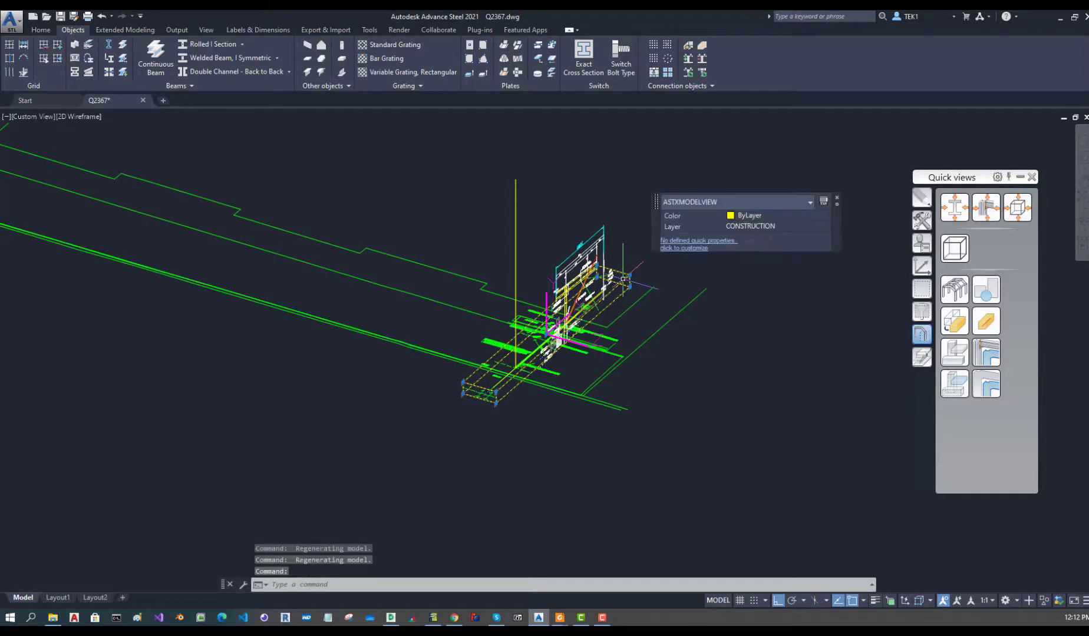
{"action": "key", "text": "Delete"}
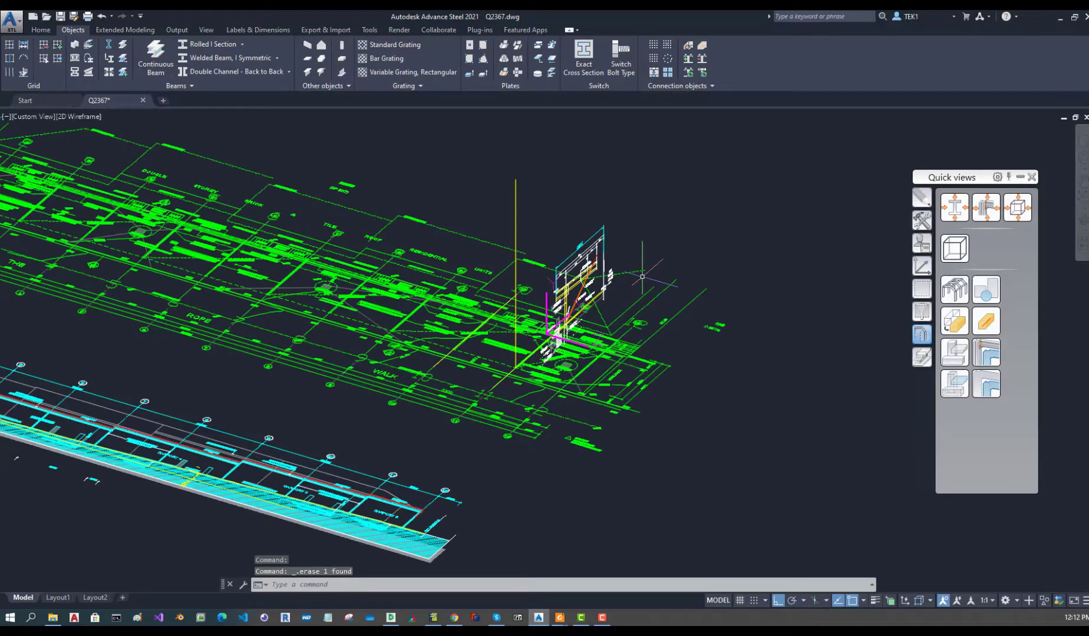
{"action": "key", "text": "ctrl+z"}
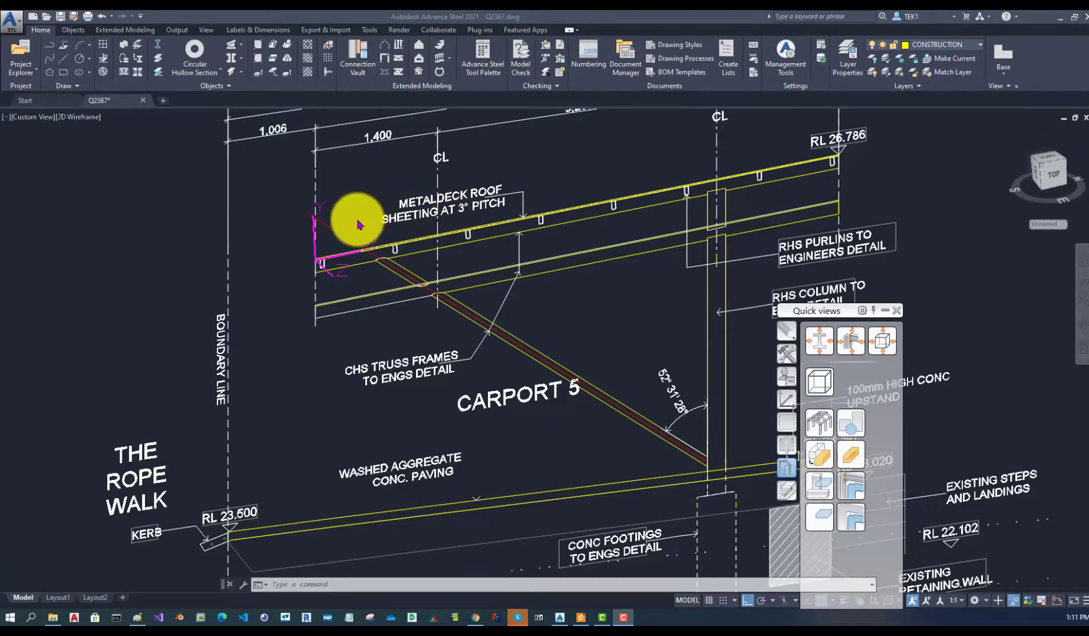
Zoom in on the sloped rafter line's left end at the UCS origin
{"action": "scroll", "coordinate": [361, 221], "scroll_direction": "up", "scroll_amount": 3}
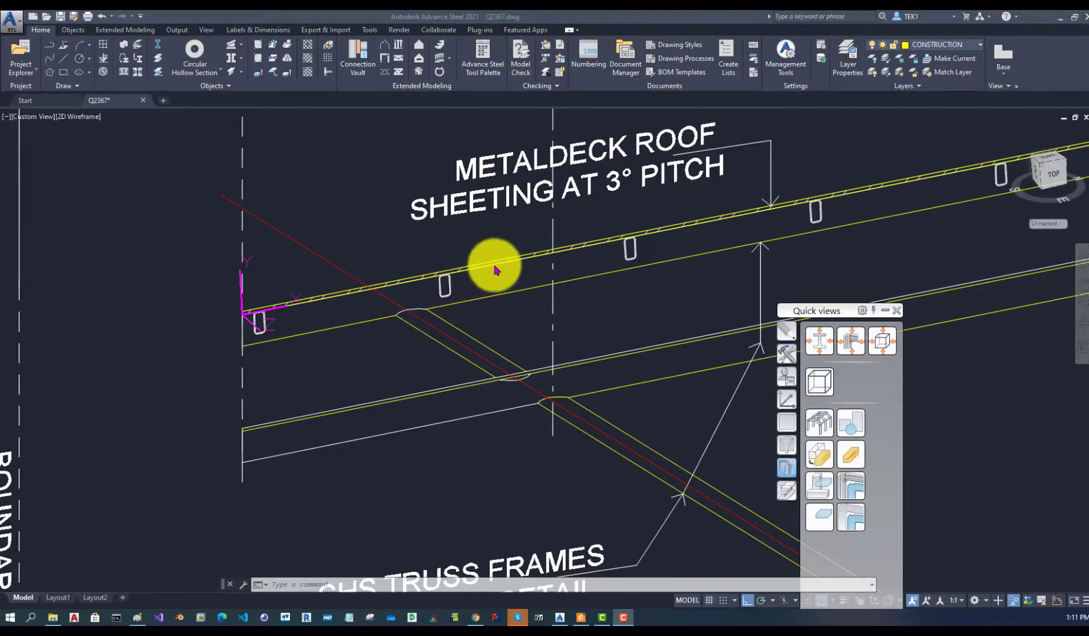
{"action": "scroll", "coordinate": [224, 305], "scroll_direction": "up", "scroll_amount": 3}
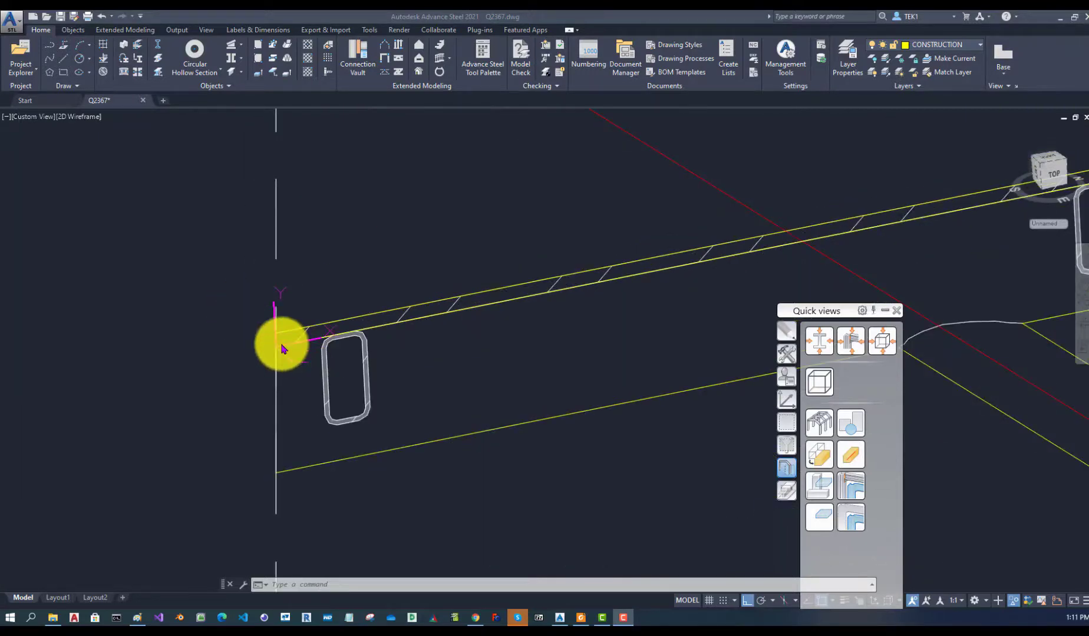
{"action": "scroll", "coordinate": [298, 363], "scroll_direction": "down", "scroll_amount": 2}
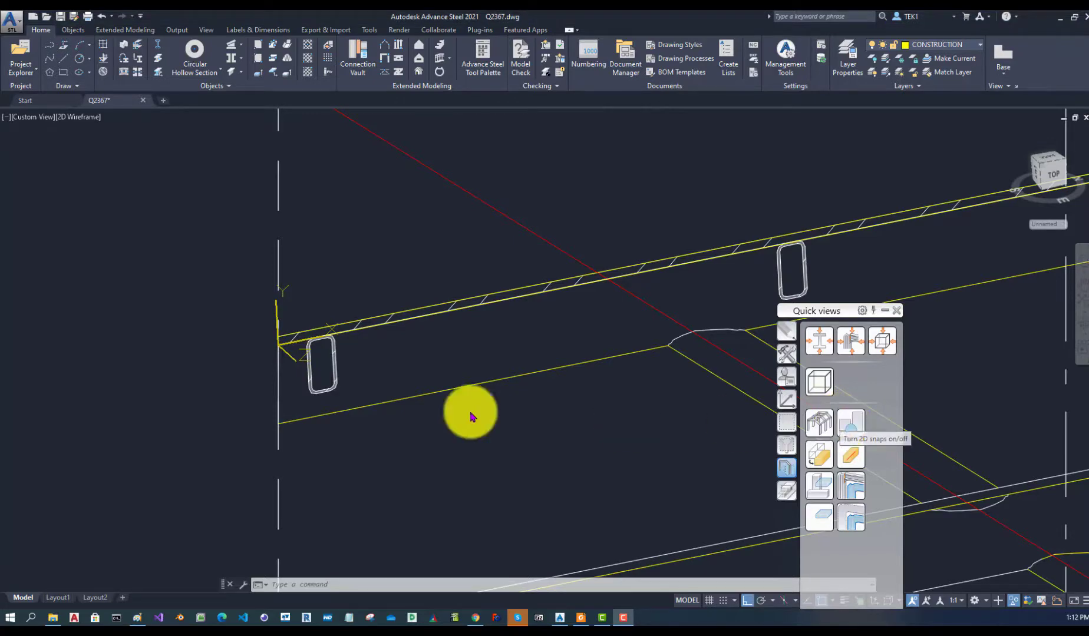
{"action": "scroll", "coordinate": [375, 402], "scroll_direction": "down", "scroll_amount": 2}
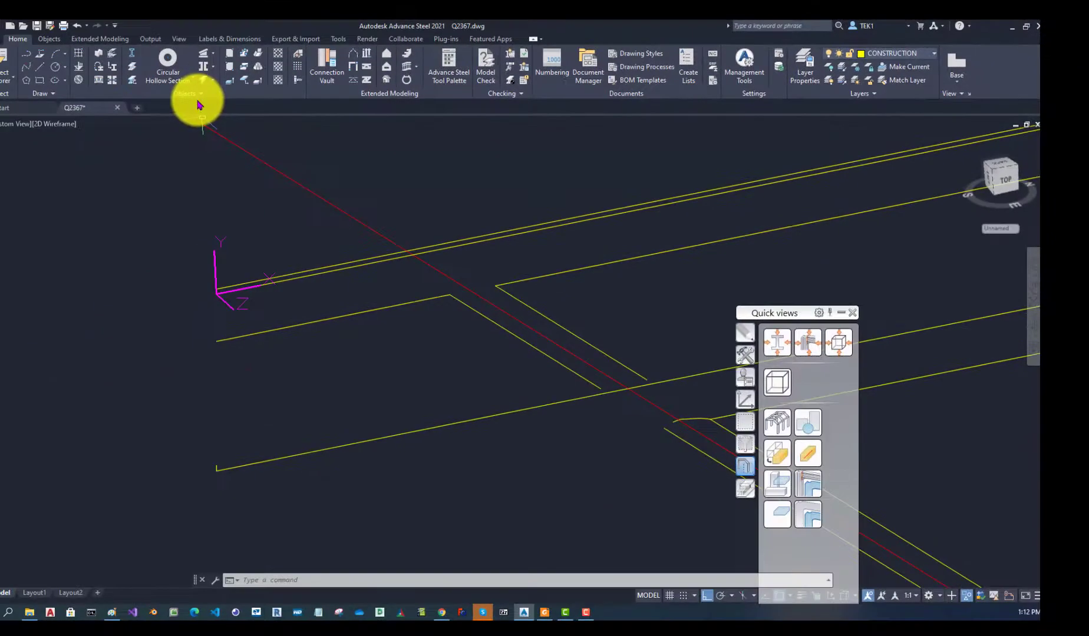
Place a circular hollow section rafter from the UCS origin to the sloped axis's upper end
{"action": "left_click", "coordinate": [163, 68]}
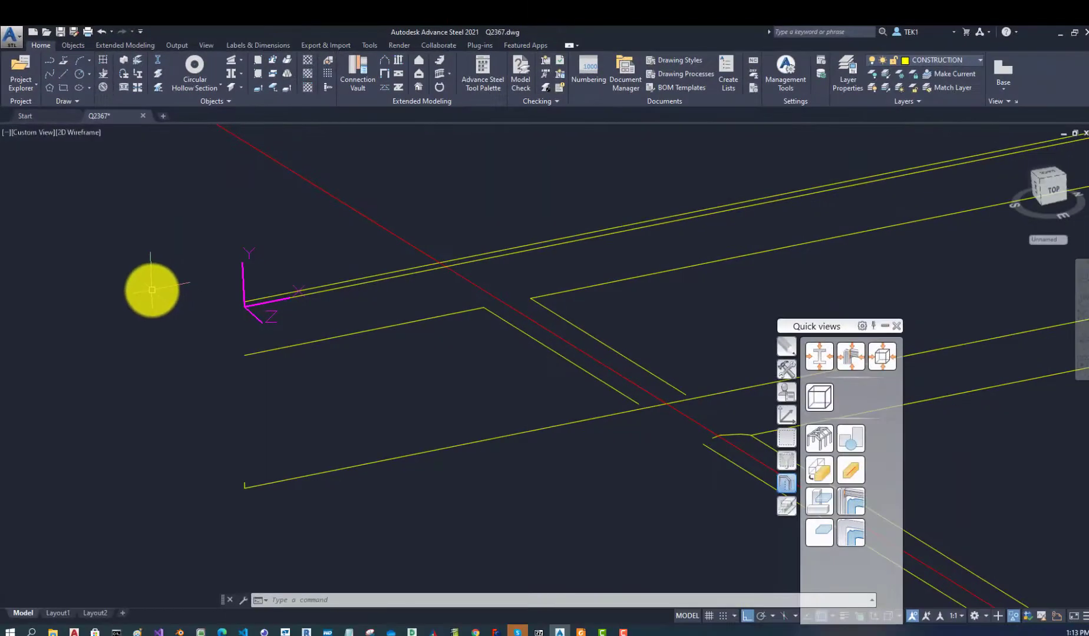
{"action": "left_click", "coordinate": [197, 70]}
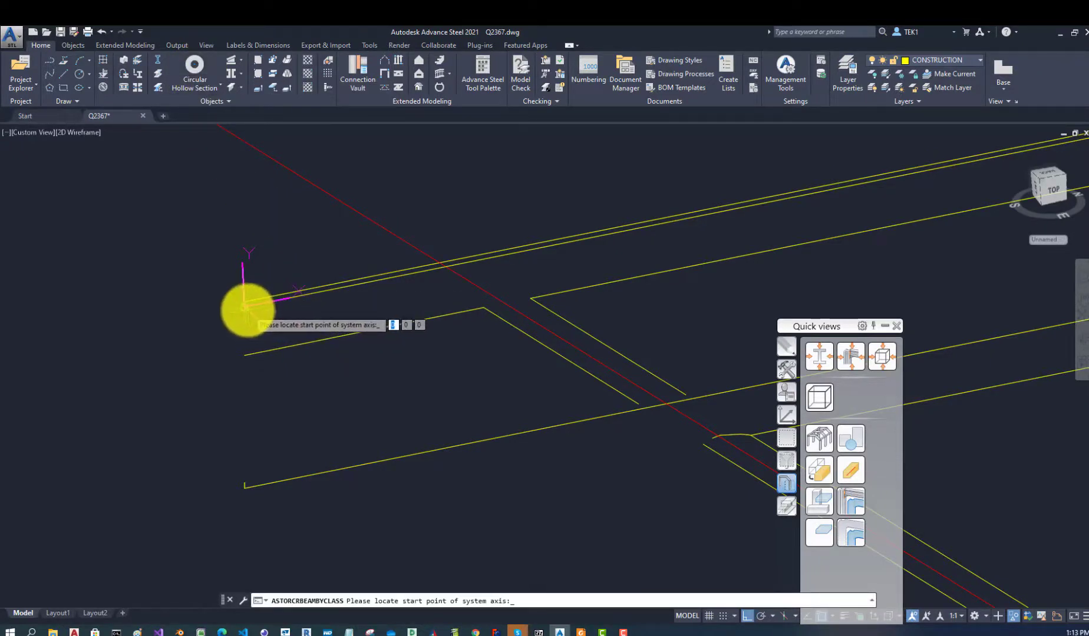
{"action": "left_click", "coordinate": [245, 307]}
{"action": "scroll", "coordinate": [195, 354], "scroll_direction": "up", "scroll_amount": 3}
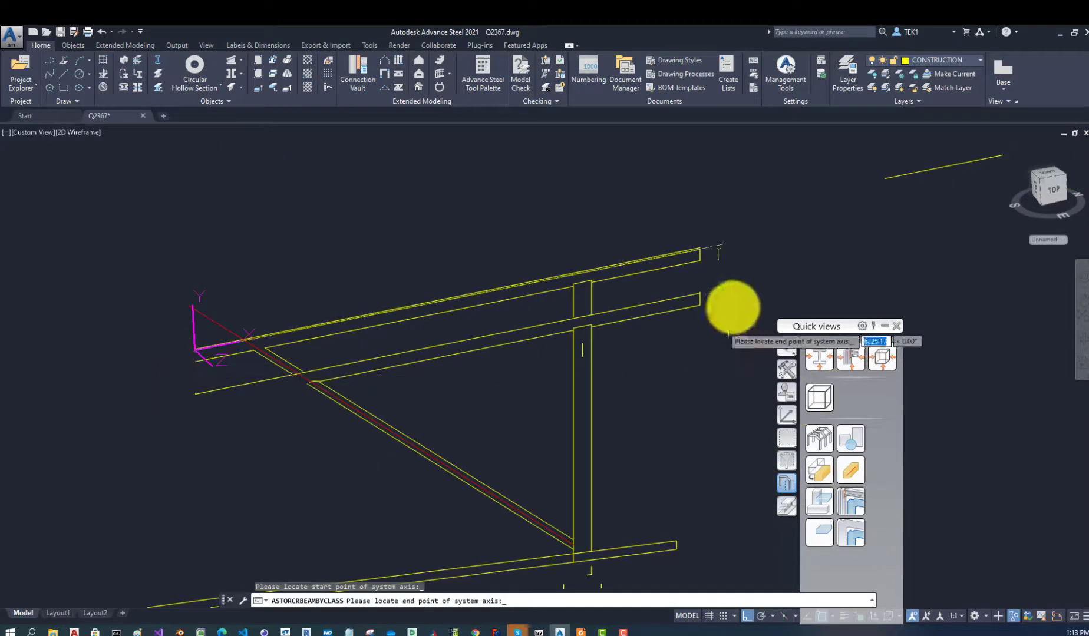
{"action": "scroll", "coordinate": [728, 230], "scroll_direction": "up", "scroll_amount": 2}
{"action": "scroll", "coordinate": [728, 230], "scroll_direction": "up", "scroll_amount": 2}
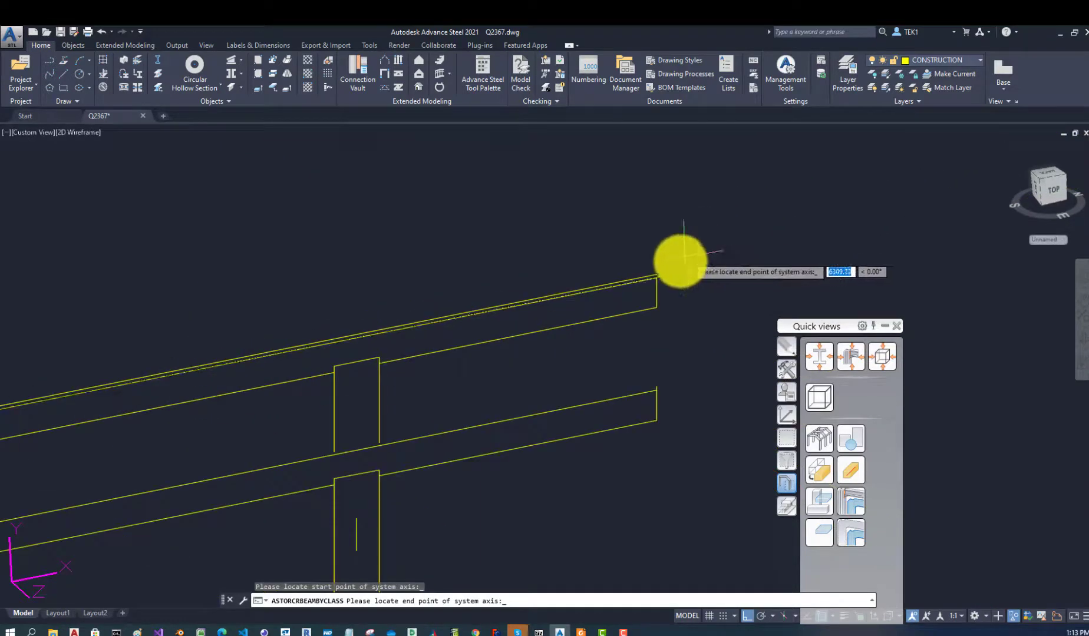
{"action": "left_click", "coordinate": [656, 279]}
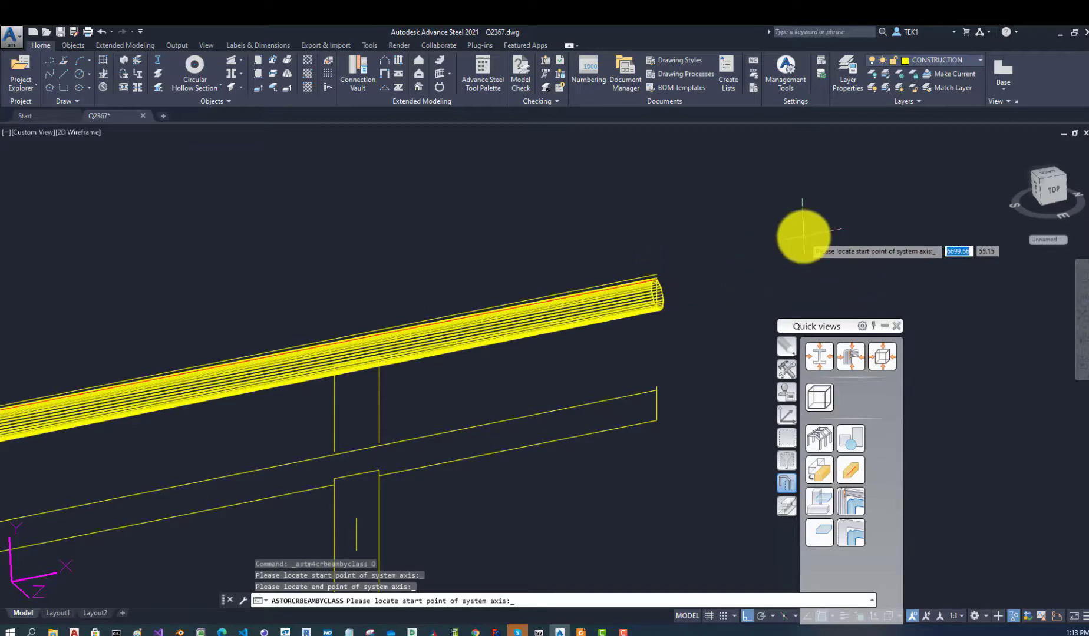
{"action": "scroll", "coordinate": [802, 236], "scroll_direction": "down", "scroll_amount": 2}
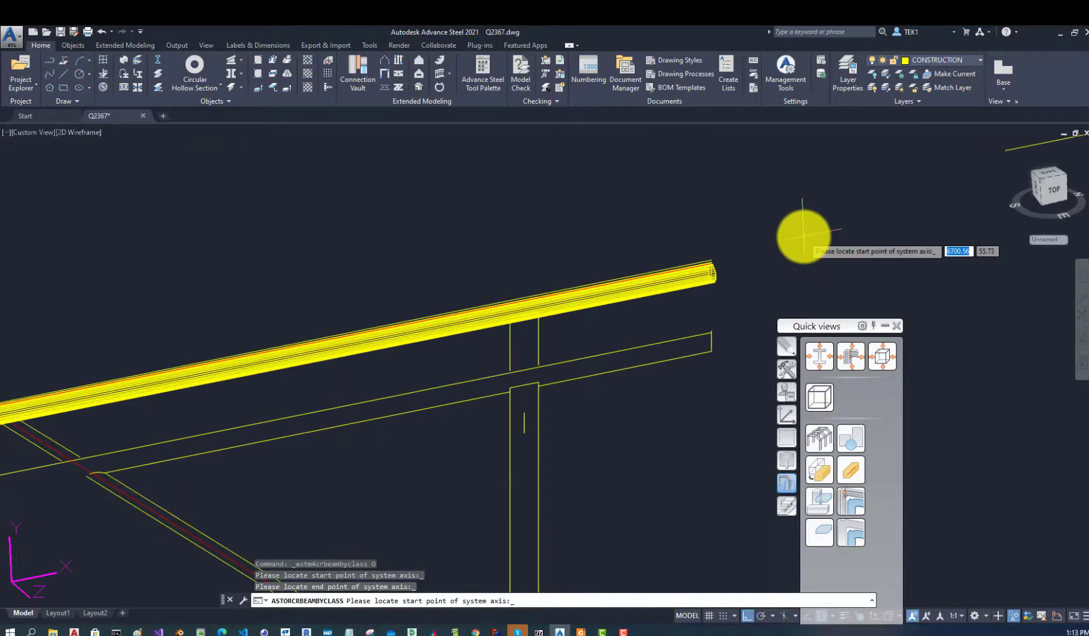
{"action": "scroll", "coordinate": [802, 236], "scroll_direction": "down", "scroll_amount": 2}
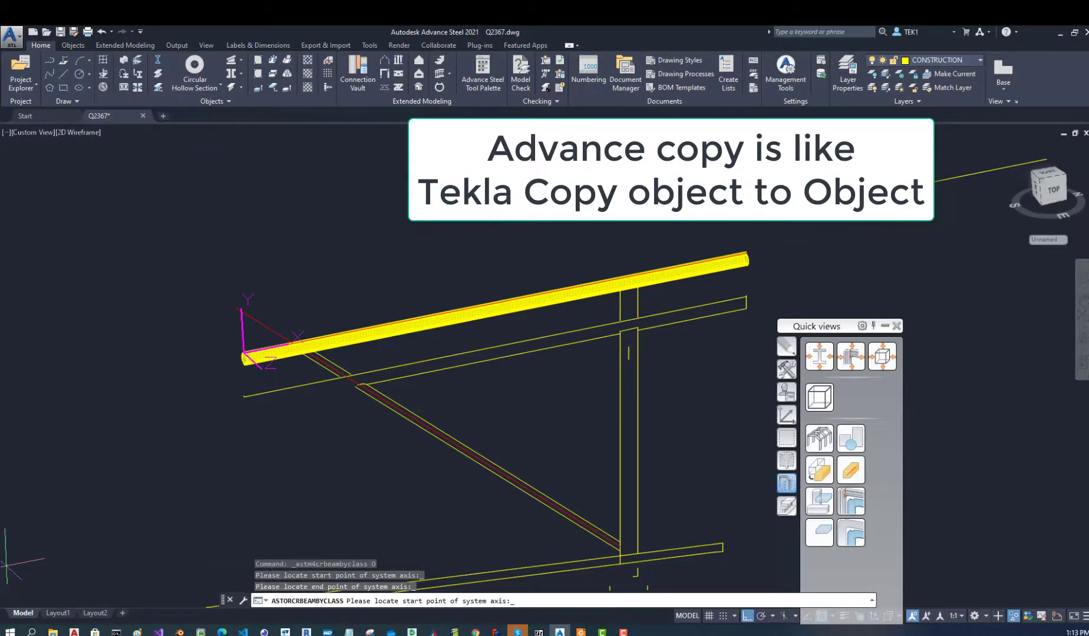
Change the 139.7x5.0 CHS rafter's Positioning offset from left-middle to right-middle
{"action": "left_click", "coordinate": [439, 498]}
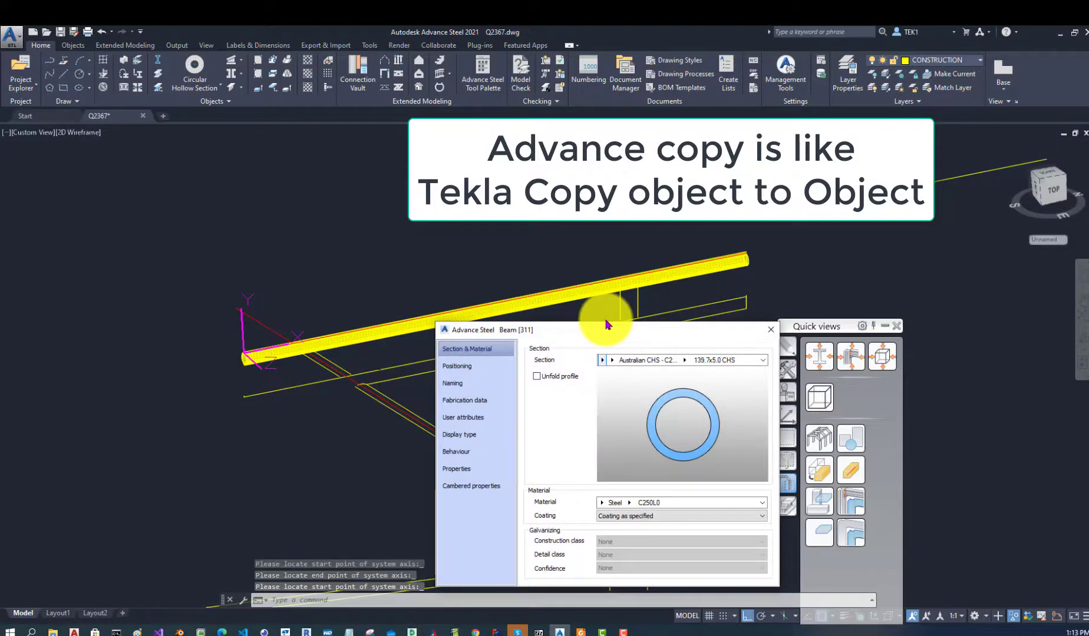
{"action": "left_click", "coordinate": [462, 366]}
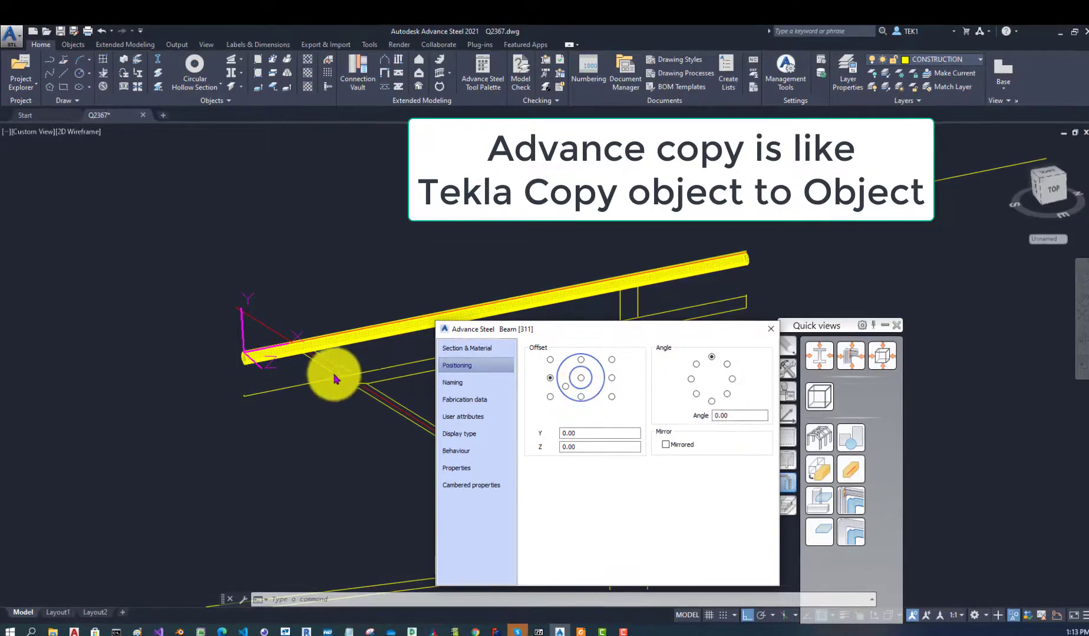
{"action": "mouse_move", "coordinate": [287, 369]}
{"action": "middle_mouse_down", "text": "shift"}
{"action": "mouse_move", "coordinate": [270, 370]}
{"action": "mouse_move", "coordinate": [332, 349]}
{"action": "mouse_move", "coordinate": [279, 364]}
{"action": "middle_mouse_up", "text": "shift"}
{"action": "scroll", "coordinate": [214, 384], "scroll_direction": "up", "scroll_amount": 4}
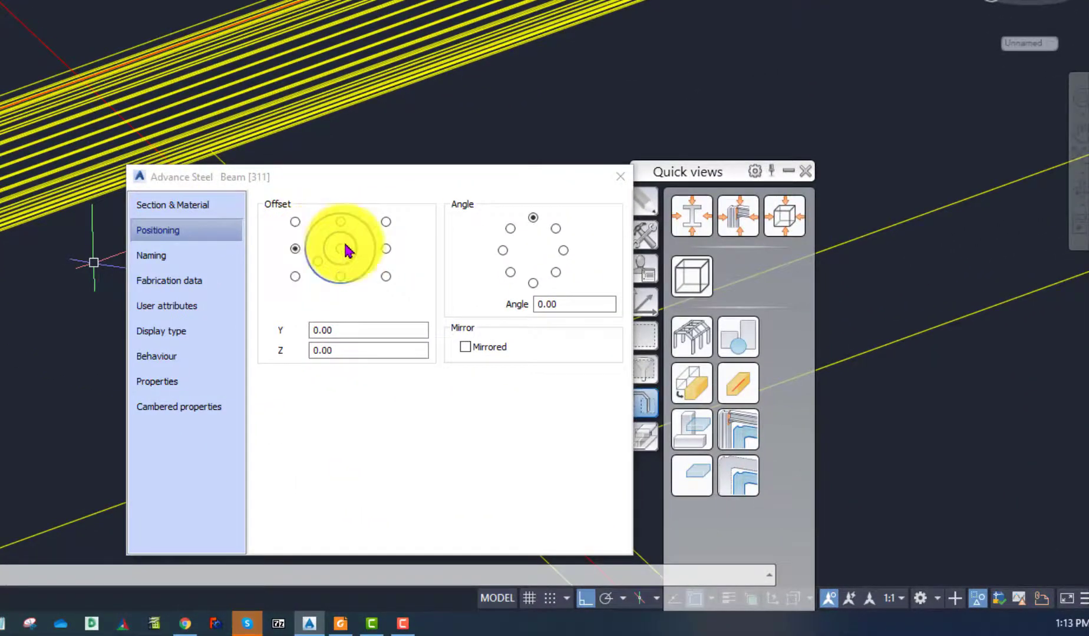
{"action": "left_click", "coordinate": [384, 251]}
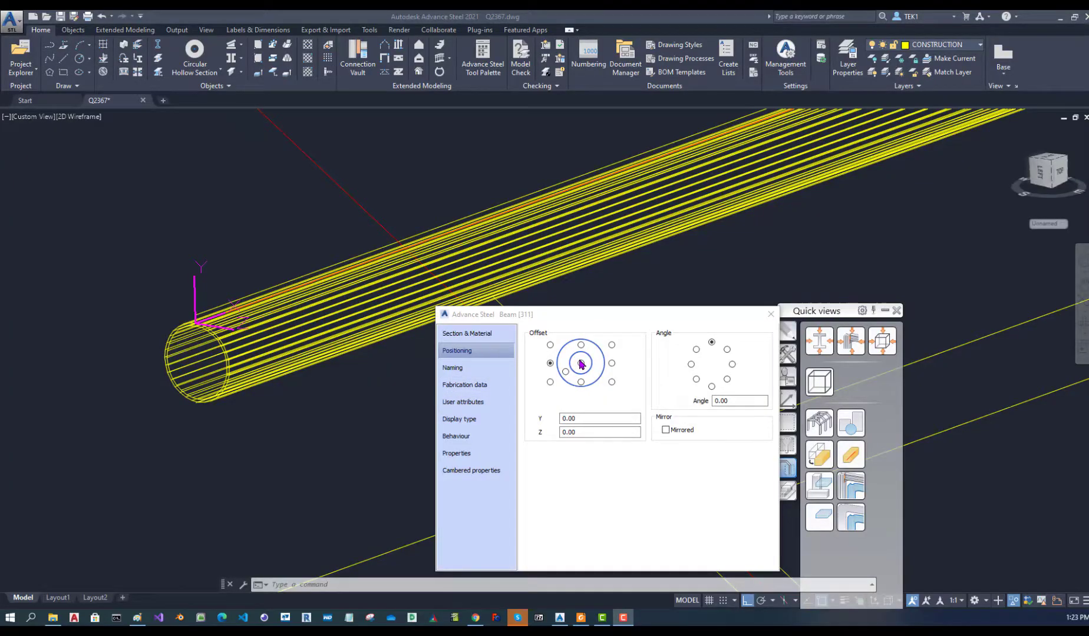
{"action": "left_click", "coordinate": [581, 364]}
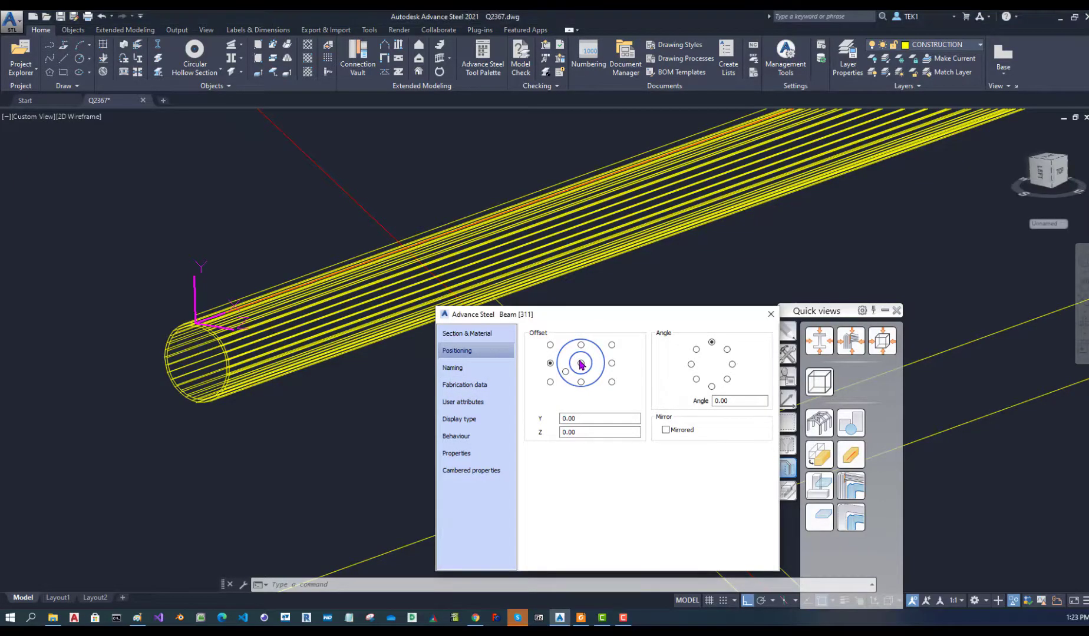
{"action": "left_click", "coordinate": [581, 364]}
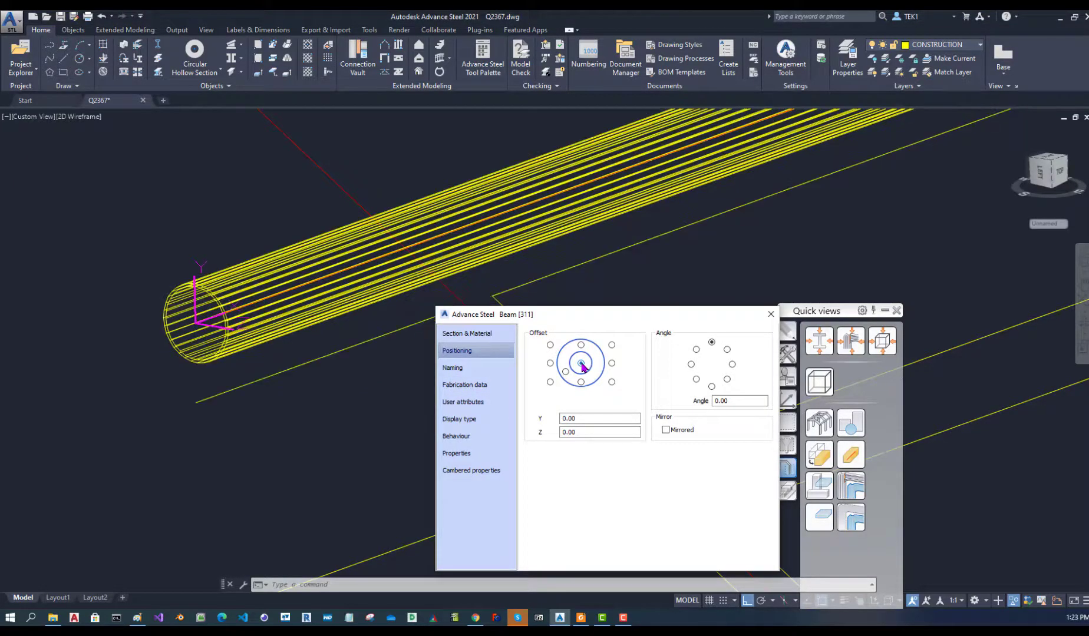
{"action": "left_click", "coordinate": [612, 363]}
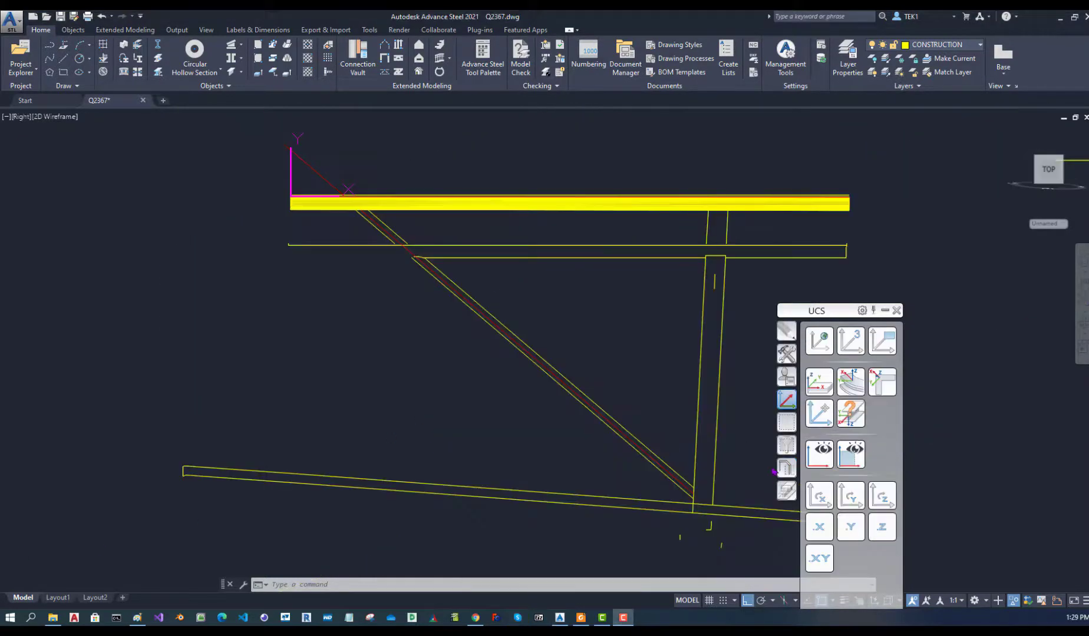
Switch the rafter to outline display
{"action": "left_click", "coordinate": [823, 484]}
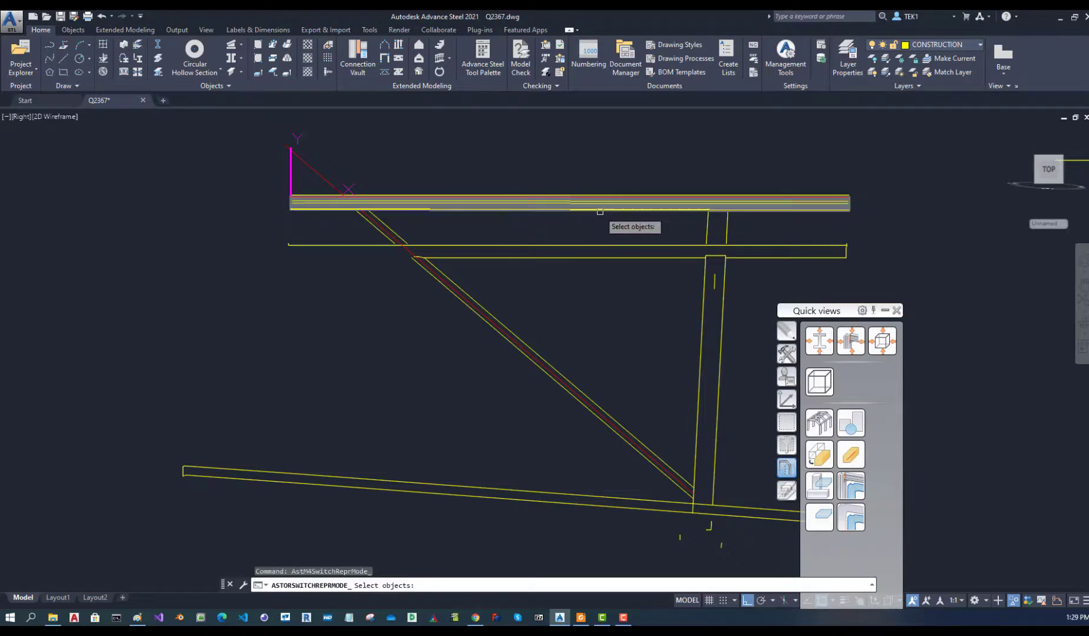
{"action": "left_click", "coordinate": [604, 207]}
{"action": "key", "text": "Return"}
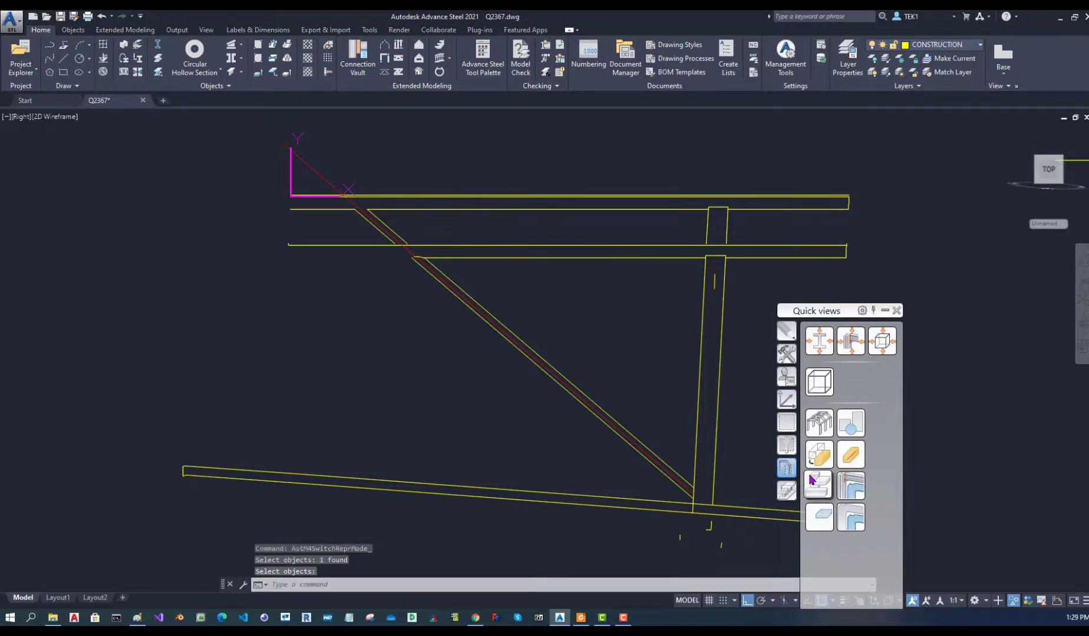
Draw a circular hollow section brace from the rafter down toward the column base
{"action": "left_click", "coordinate": [195, 50]}
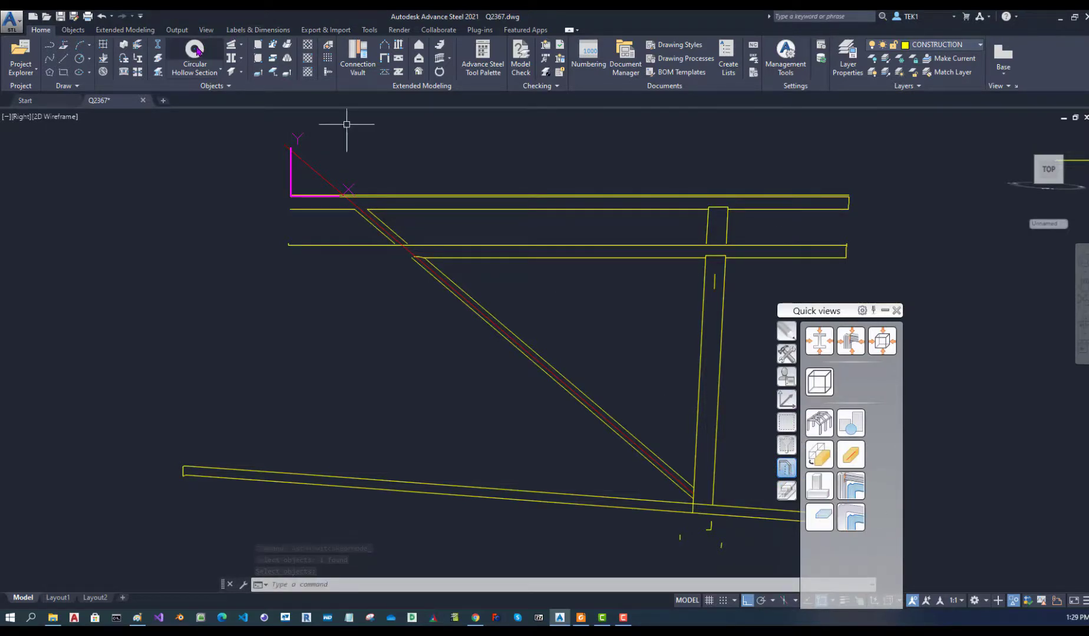
{"action": "scroll", "coordinate": [347, 186], "scroll_direction": "up", "scroll_amount": 5}
{"action": "left_click", "coordinate": [302, 301]}
{"action": "scroll", "coordinate": [299, 287], "scroll_direction": "down", "scroll_amount": 4}
{"action": "scroll", "coordinate": [448, 330], "scroll_direction": "up", "scroll_amount": 2}
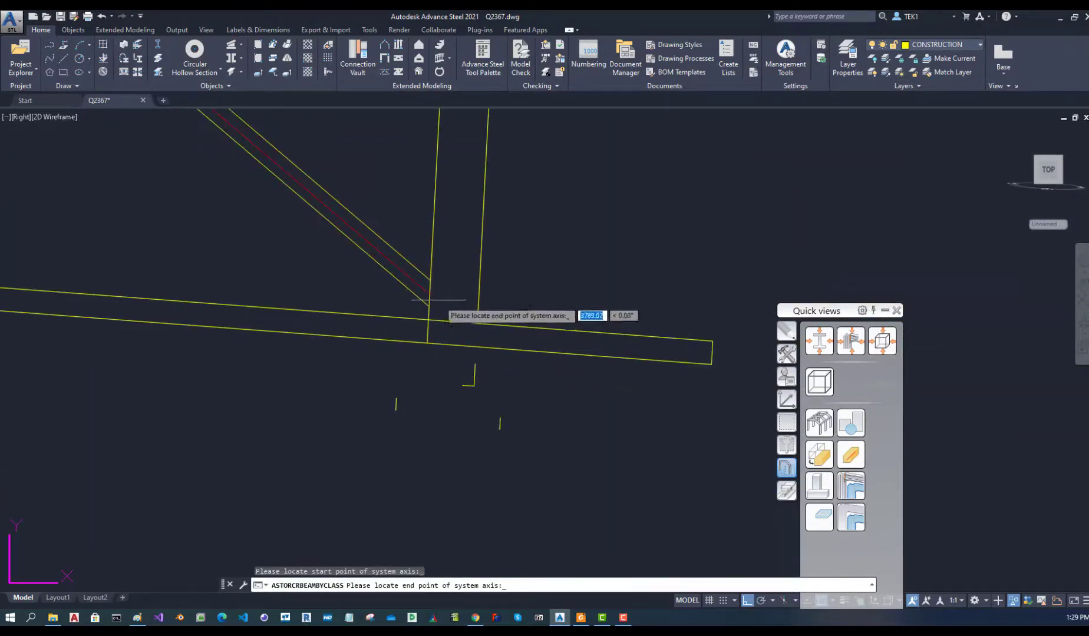
{"action": "left_click", "coordinate": [448, 323]}
{"action": "key", "text": "Escape"}
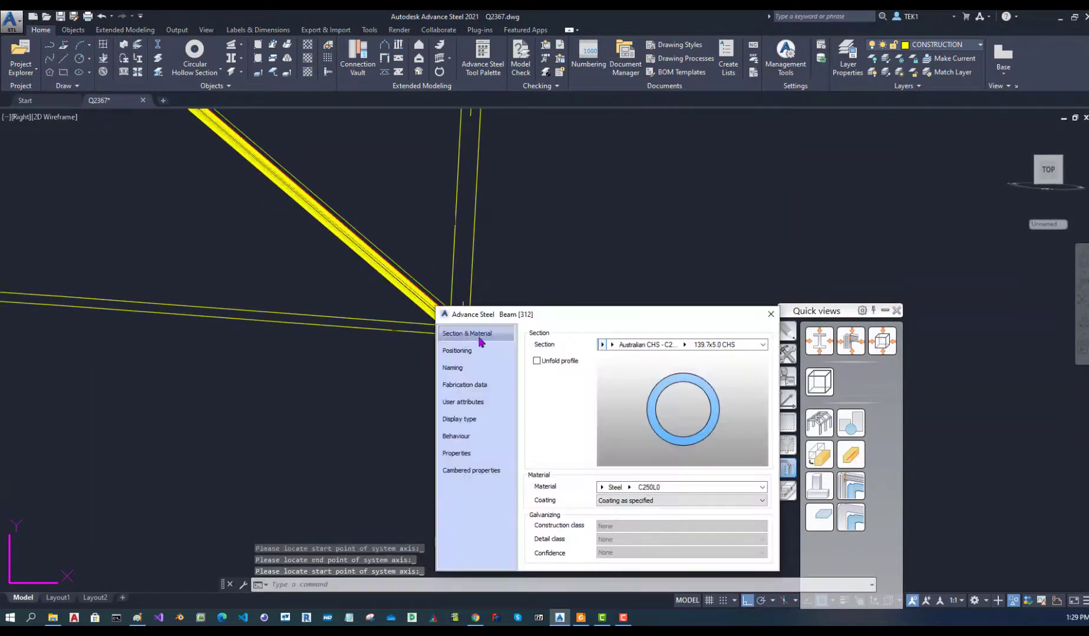
Centre the brace on its system axis and size it 88.9x5.0 CHS
{"action": "left_click", "coordinate": [472, 350]}
{"action": "left_click", "coordinate": [580, 363]}
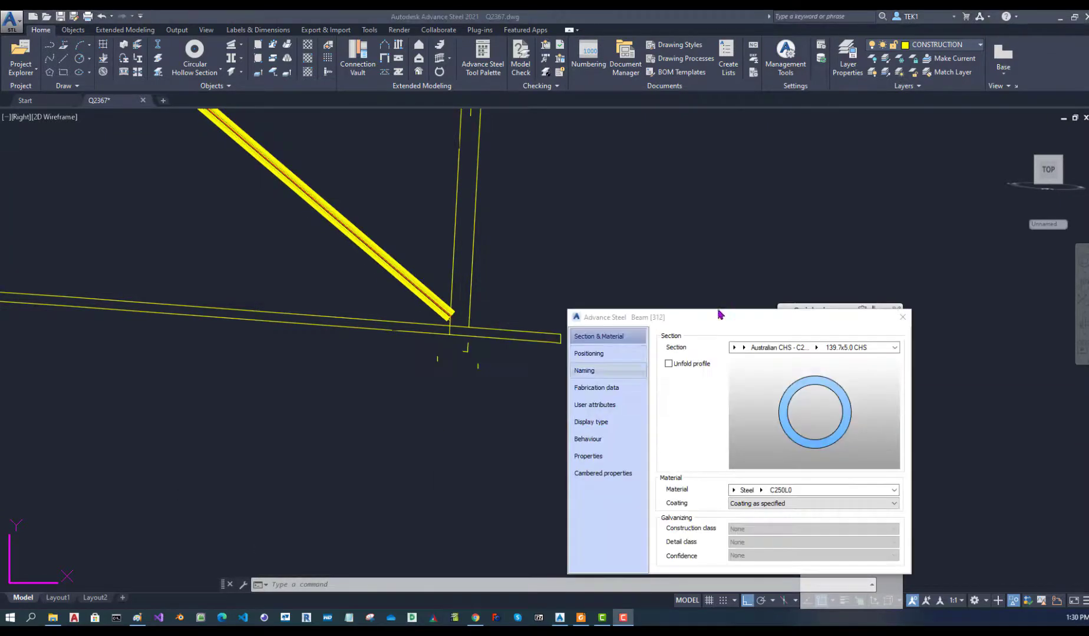
{"action": "left_click", "coordinate": [816, 348]}
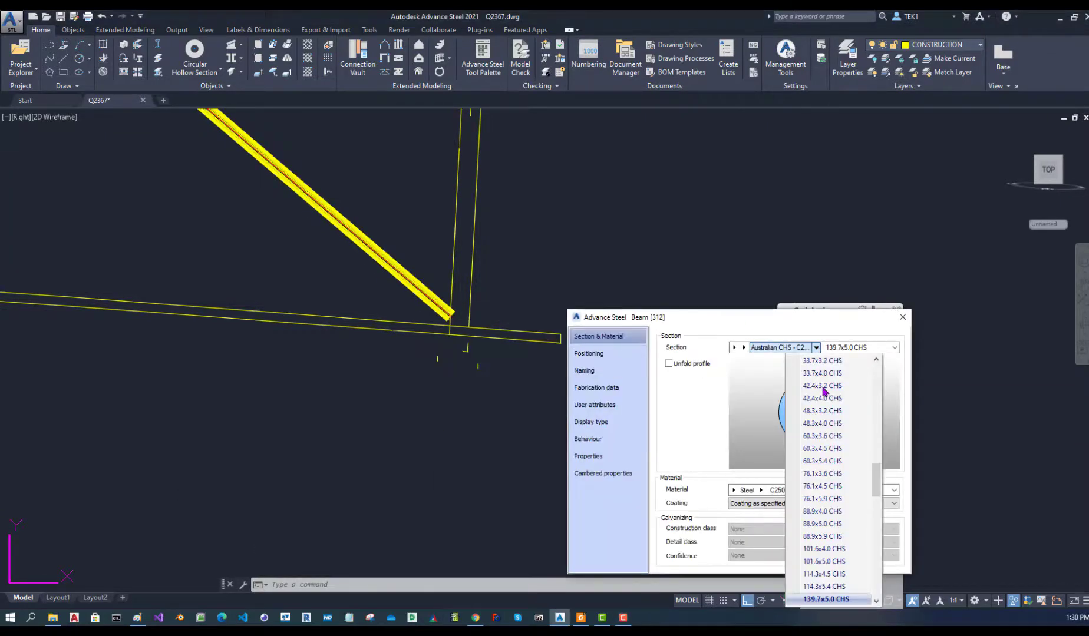
{"action": "left_click", "coordinate": [836, 527]}
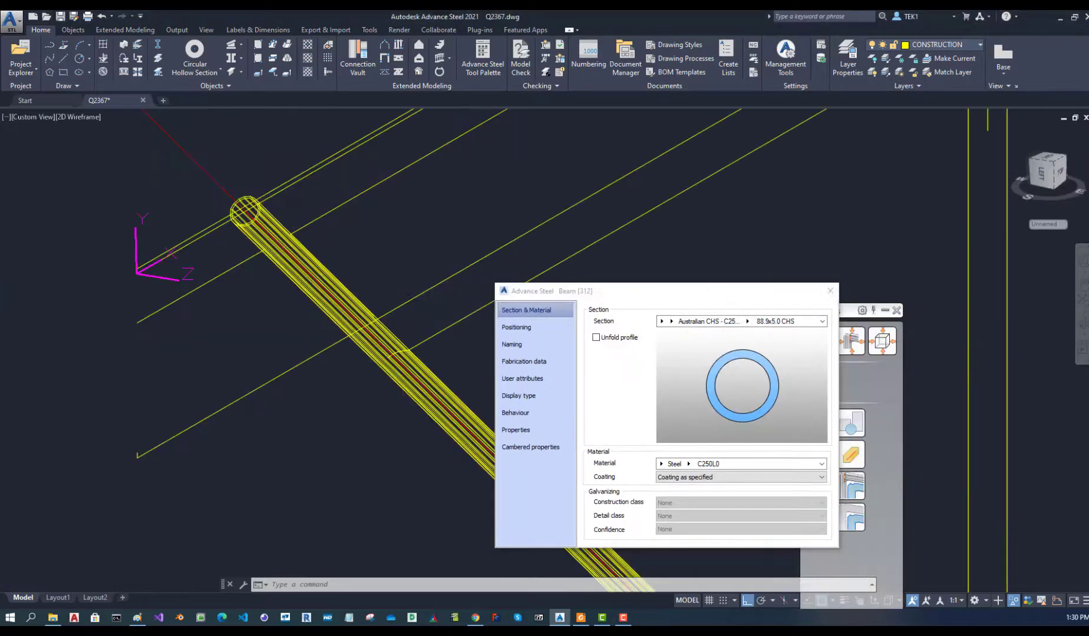
{"action": "middle_click_drag", "start_coordinate": [308, 282], "coordinate": [247, 294], "text": "shift"}
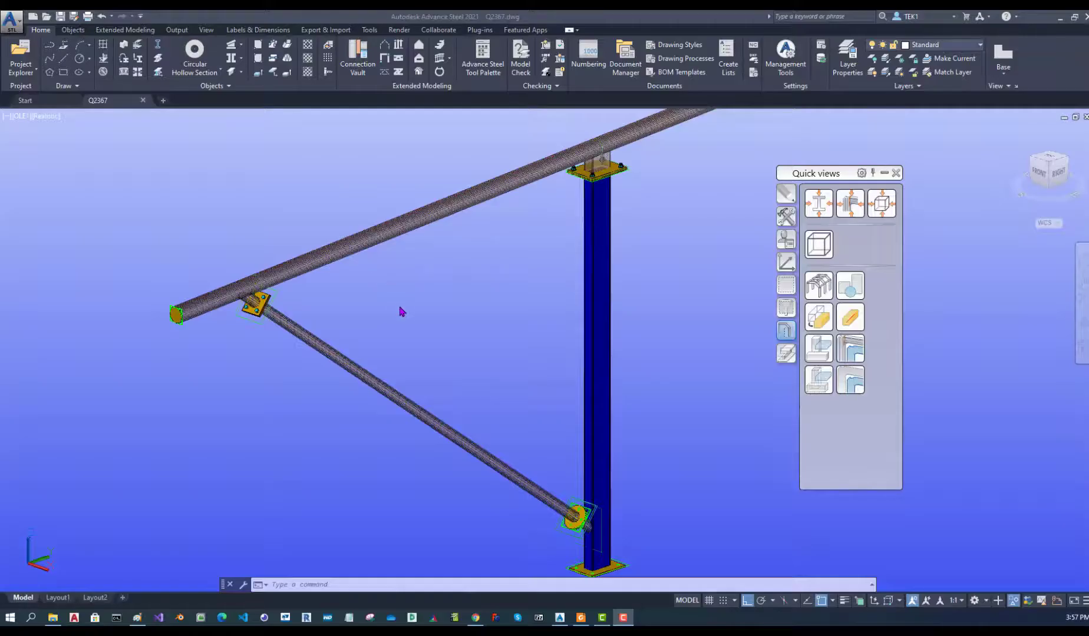
Zoom in to inspect the bolted plate joining the brace and rafter
{"action": "scroll", "coordinate": [395, 307], "scroll_direction": "down", "scroll_amount": 3}
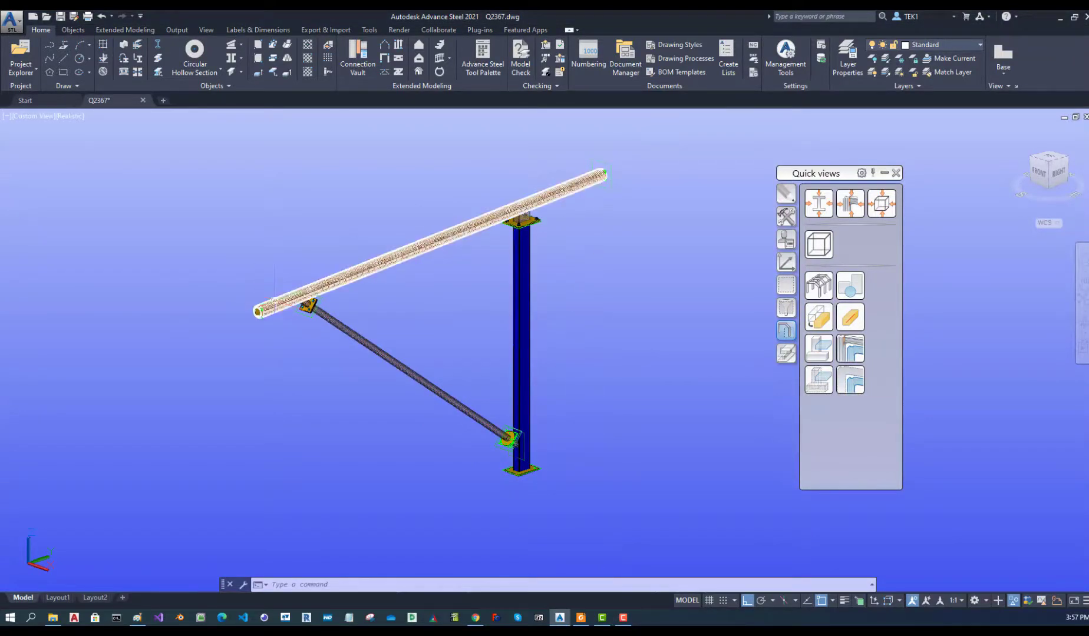
{"action": "scroll", "coordinate": [274, 292], "scroll_direction": "up", "scroll_amount": 3}
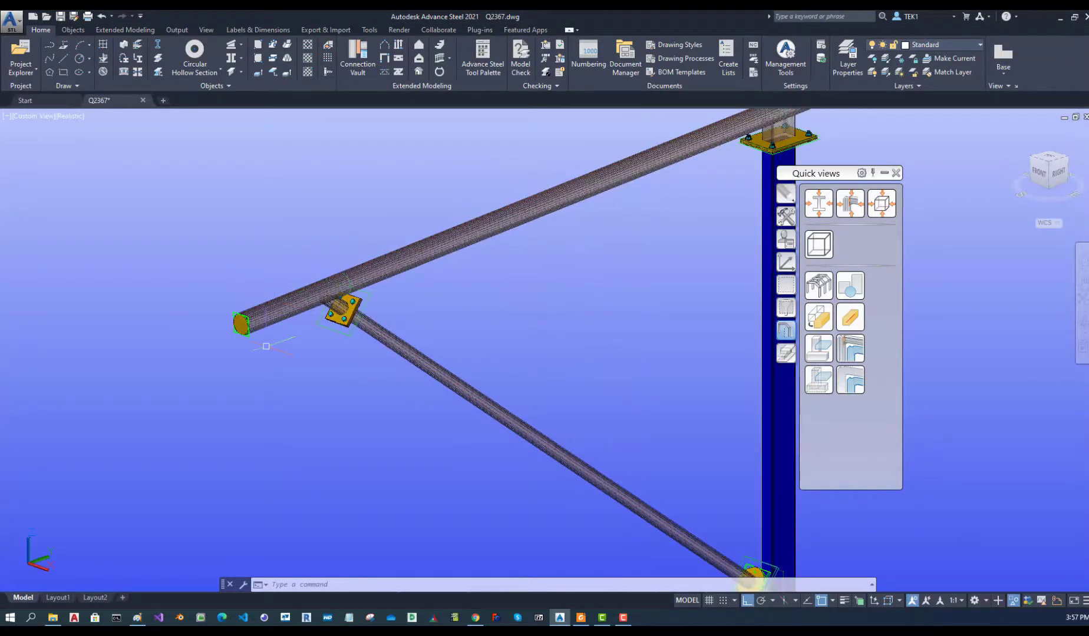
{"action": "scroll", "coordinate": [371, 306], "scroll_direction": "up", "scroll_amount": 2}
{"action": "scroll", "coordinate": [351, 314], "scroll_direction": "down", "scroll_amount": 1}
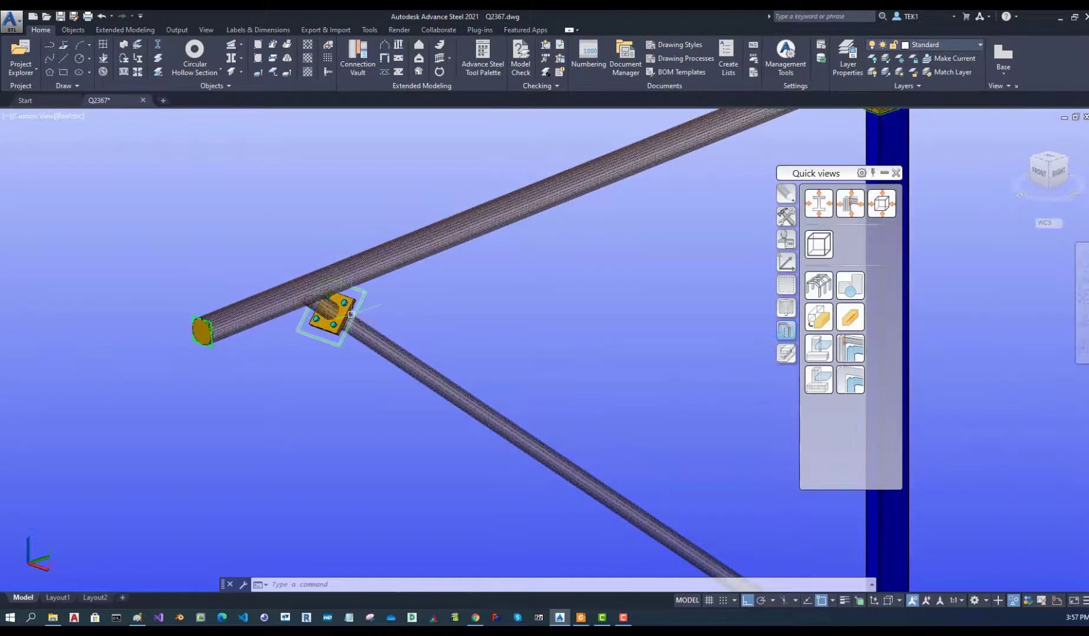
Show the Objects ribbon tools and the Features palette, then return to Quick views
{"action": "left_click", "coordinate": [78, 30]}
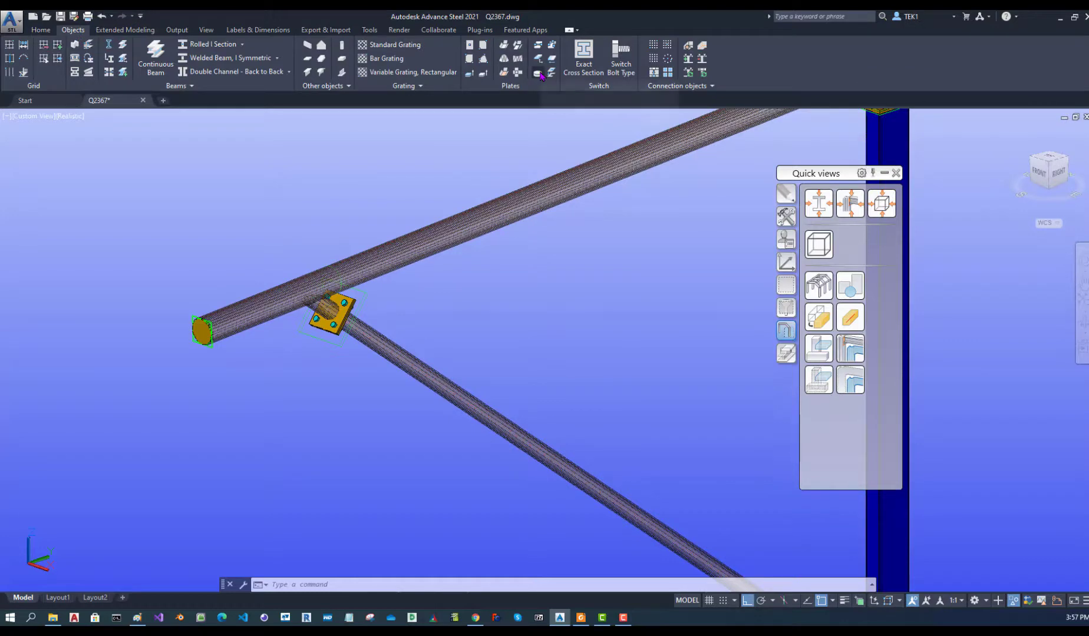
{"action": "scroll", "coordinate": [342, 321], "scroll_direction": "up", "scroll_amount": 3}
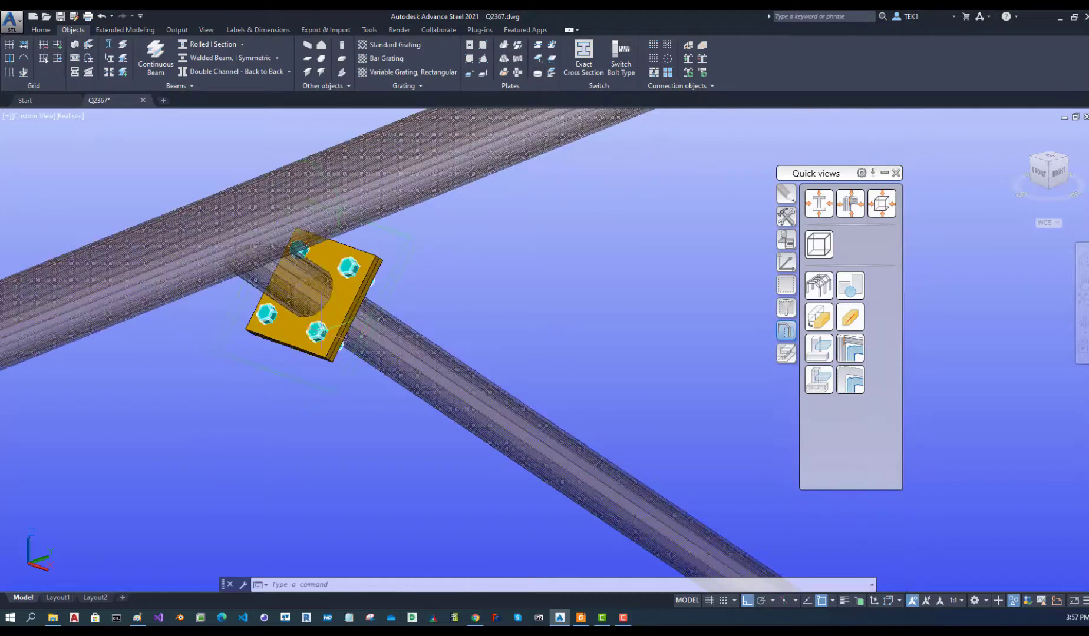
{"action": "scroll", "coordinate": [266, 289], "scroll_direction": "down", "scroll_amount": 3}
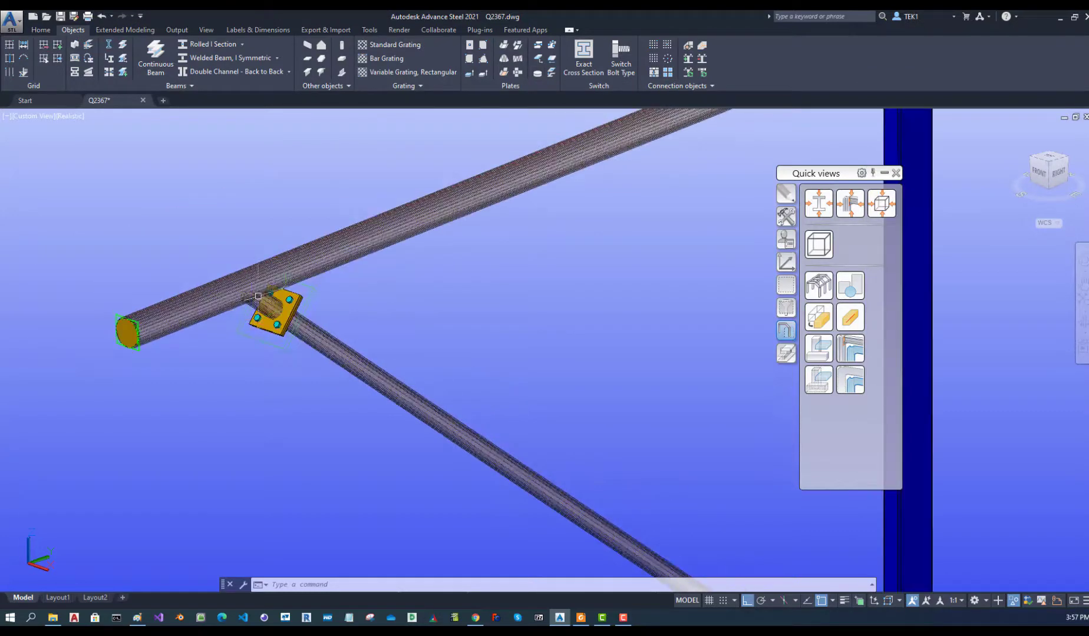
{"action": "left_click", "coordinate": [786, 354]}
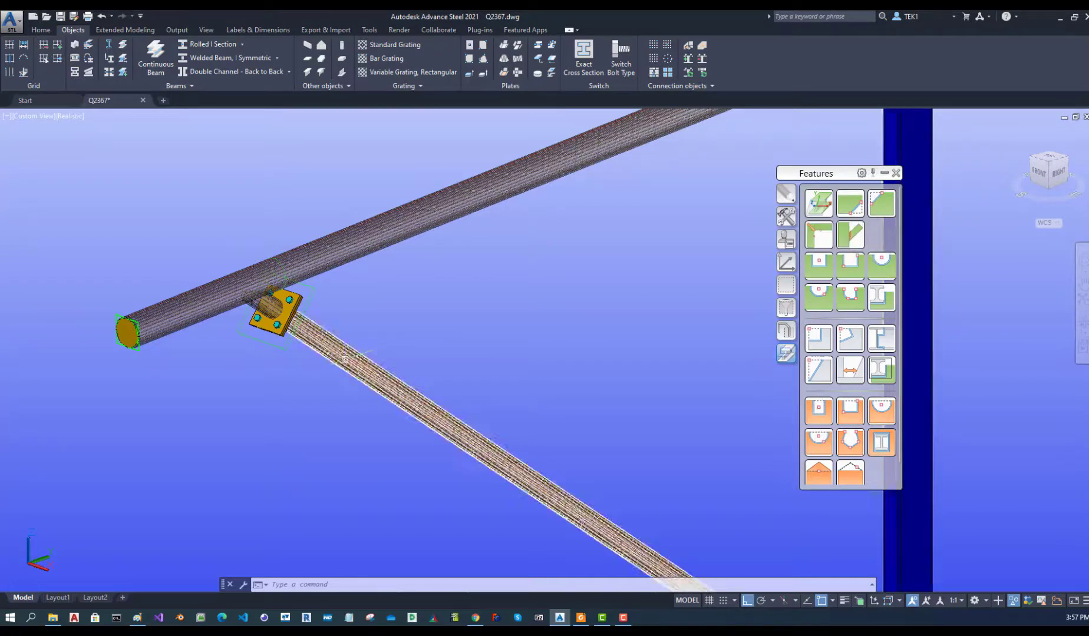
{"action": "scroll", "coordinate": [558, 540], "scroll_direction": "down", "scroll_amount": 4}
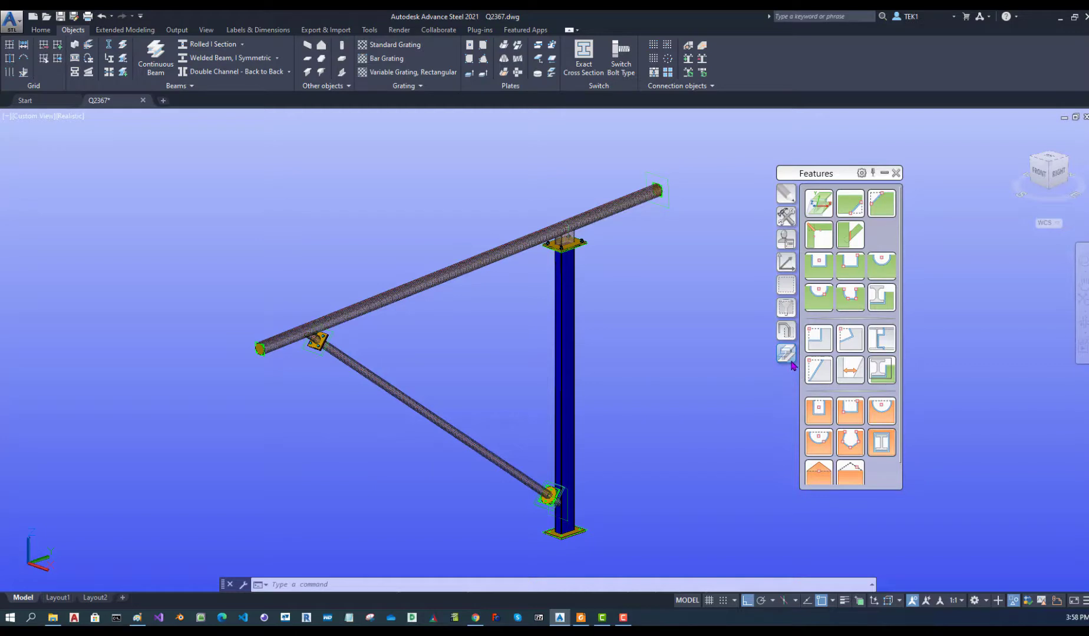
{"action": "left_click", "coordinate": [787, 339]}
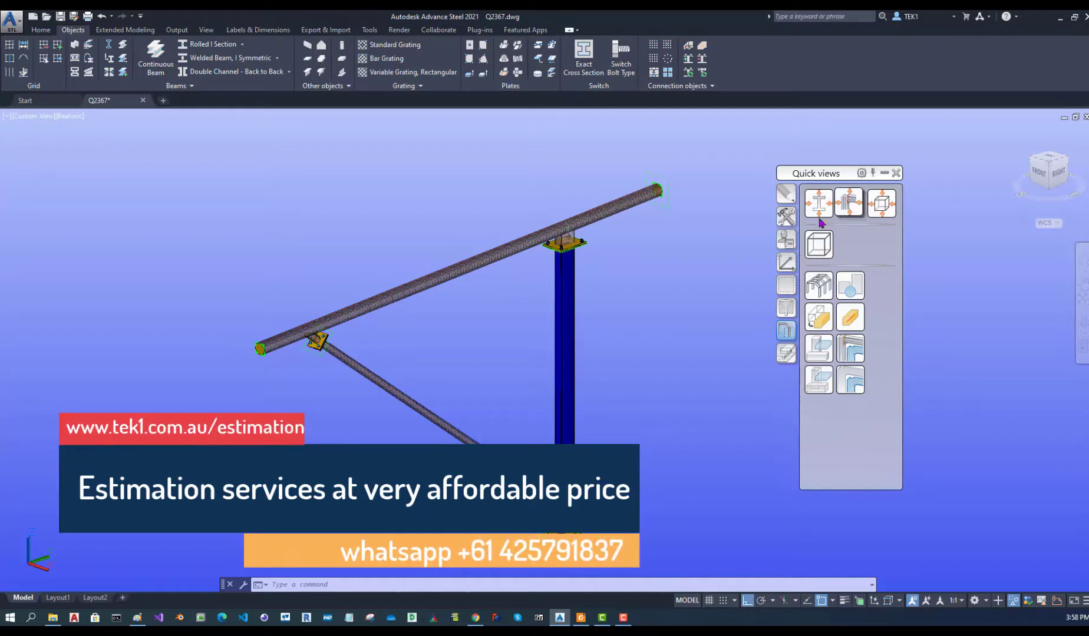
Show the UCS tools on the tool palette
{"action": "left_click", "coordinate": [786, 263]}
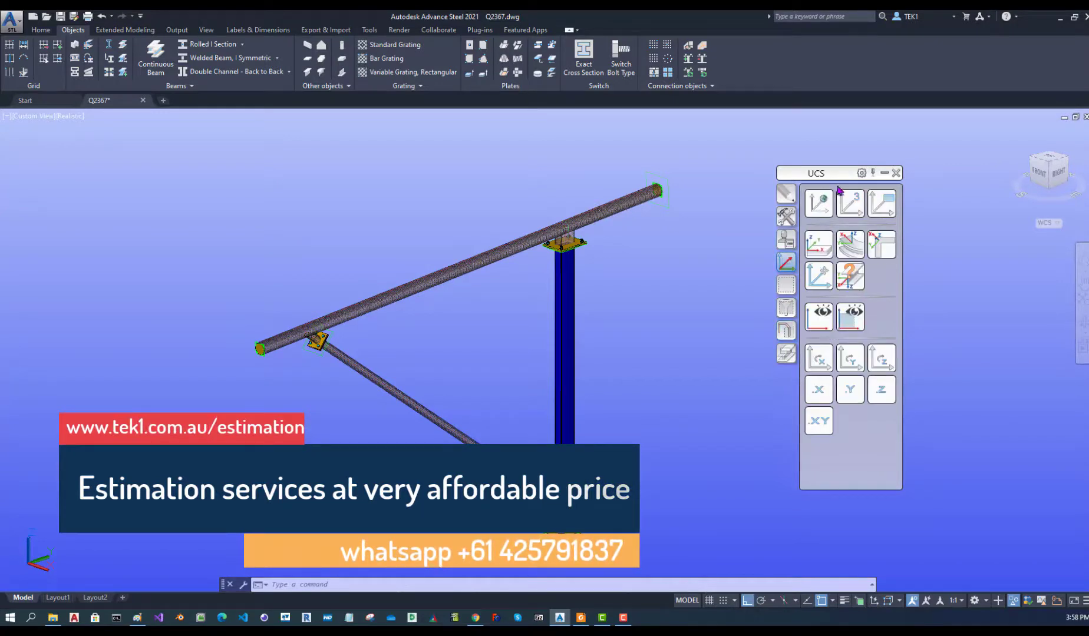